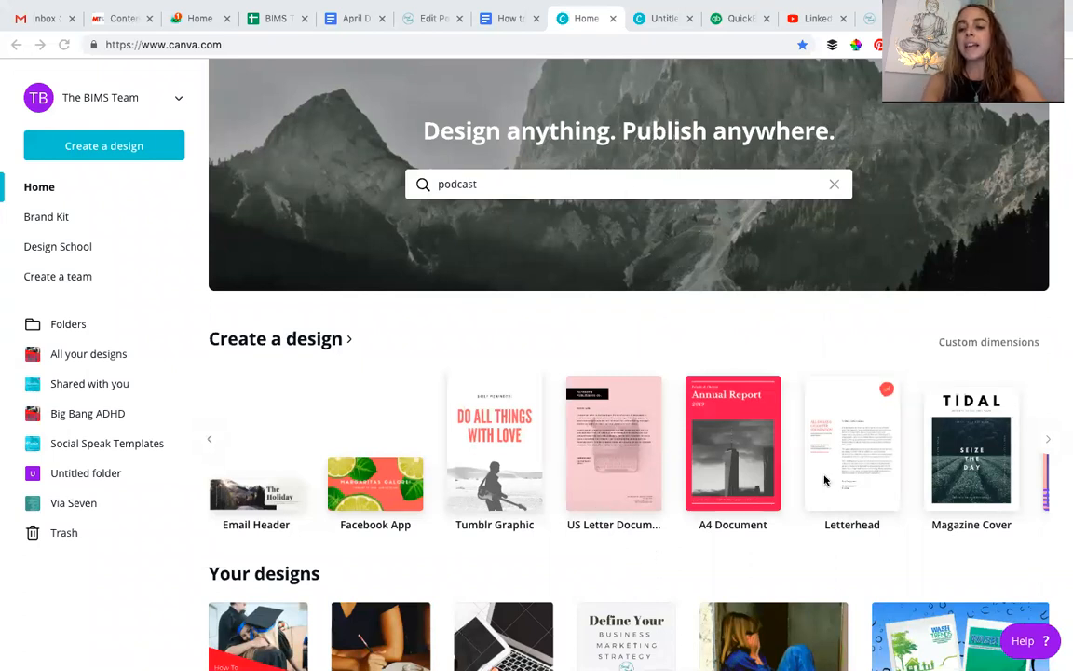
- Create a new US Letter document design and close the older untitled design's tab
click(624, 464)
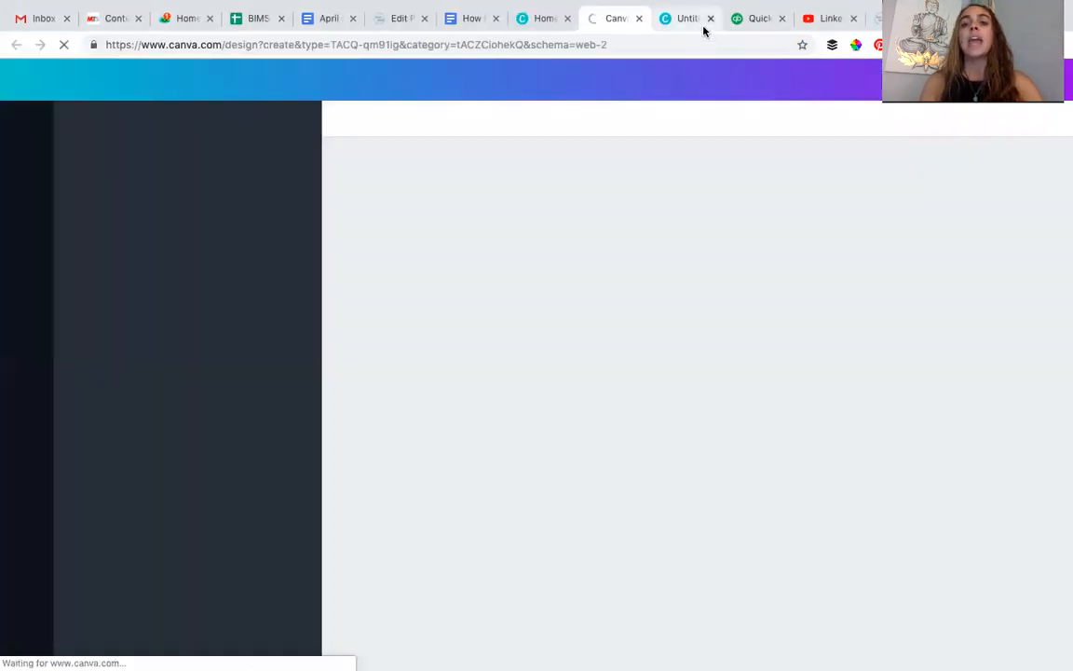
click(712, 18)
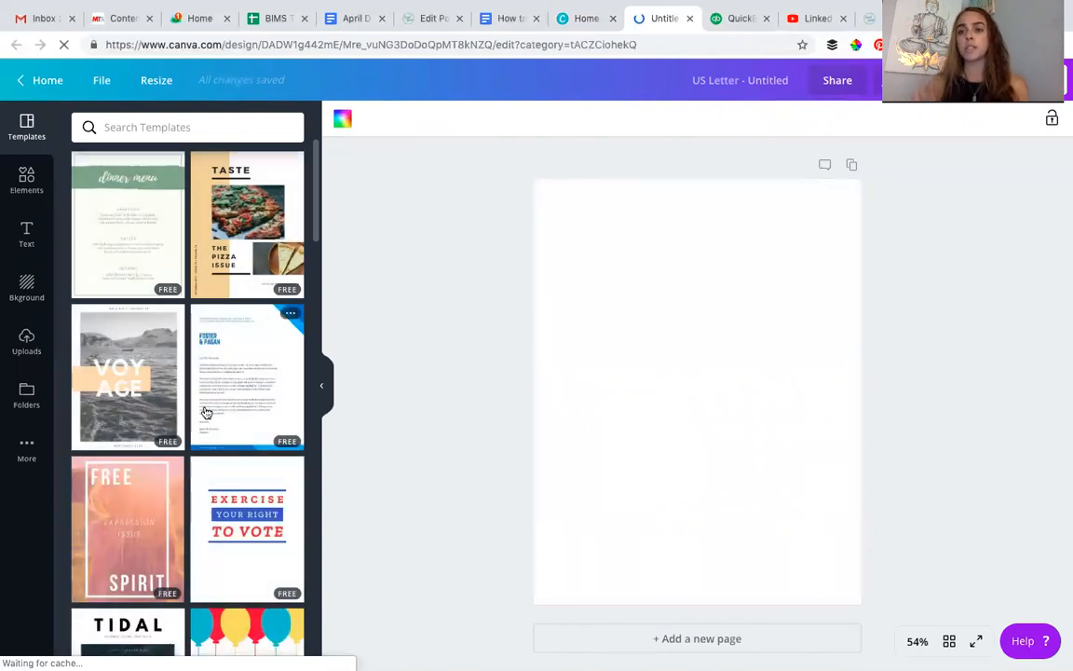
- Apply the "Free Spirit" cover page from the Summer Bordered Teen Magazine Cover template to the blank page
mouse_move(205, 413)
scroll(215, 430, down, 3)
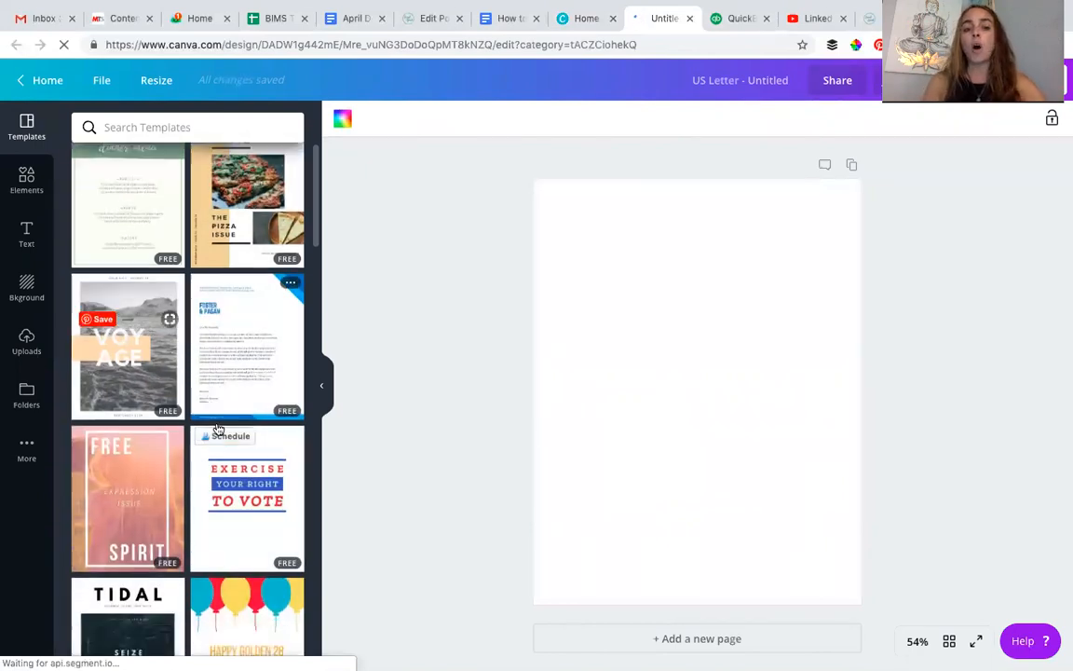
scroll(215, 428, down, 1)
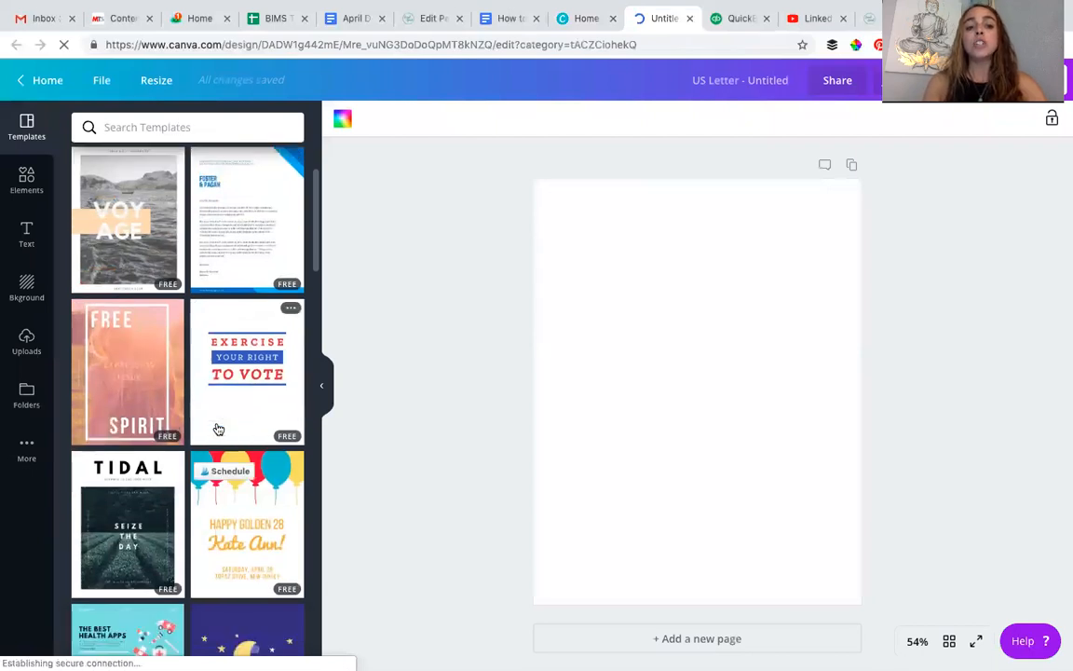
scroll(216, 429, down, 2)
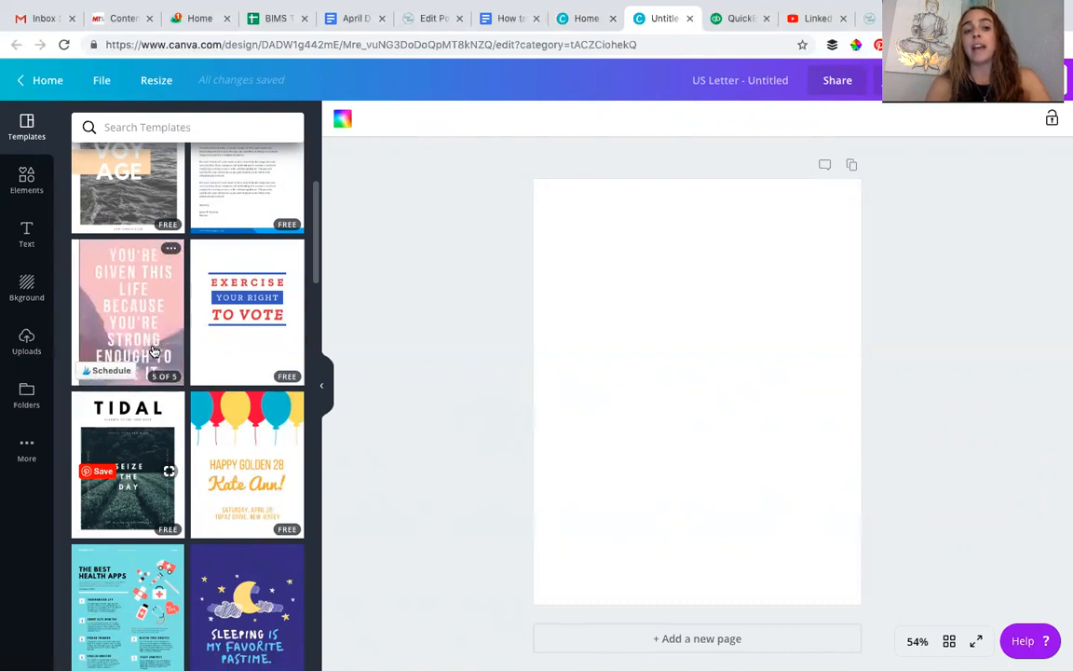
scroll(154, 351, up, 2)
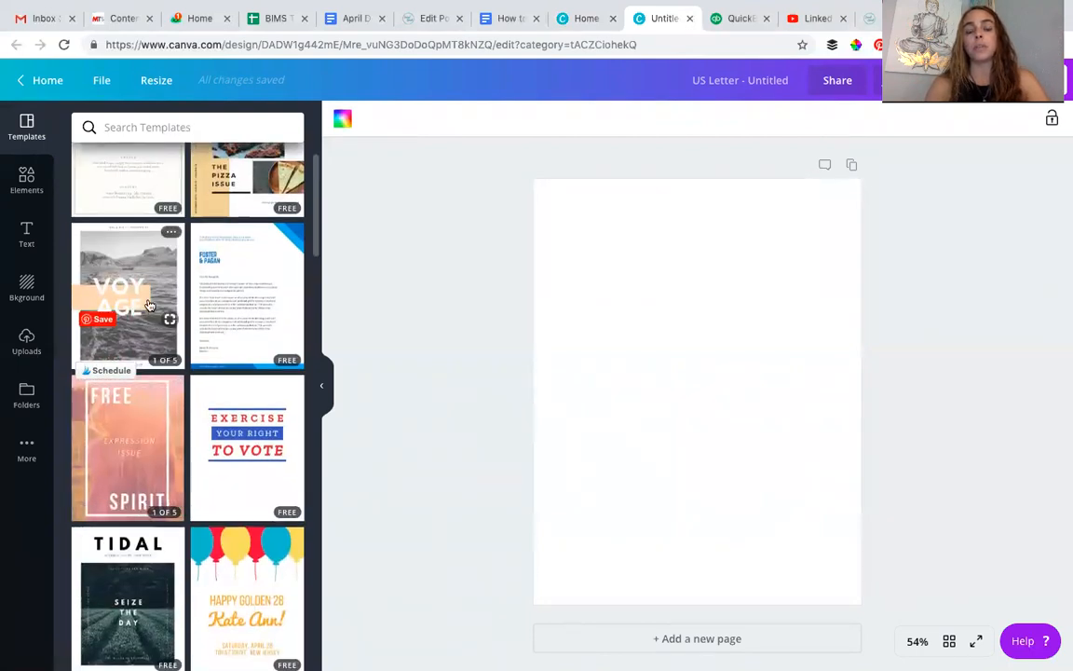
click(142, 456)
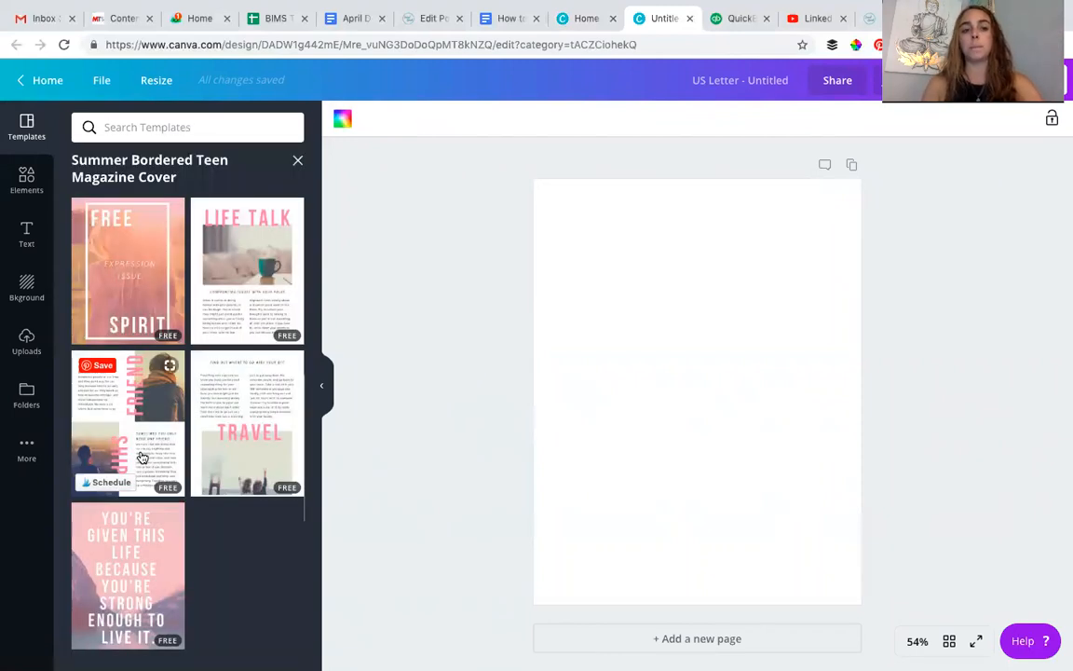
click(144, 264)
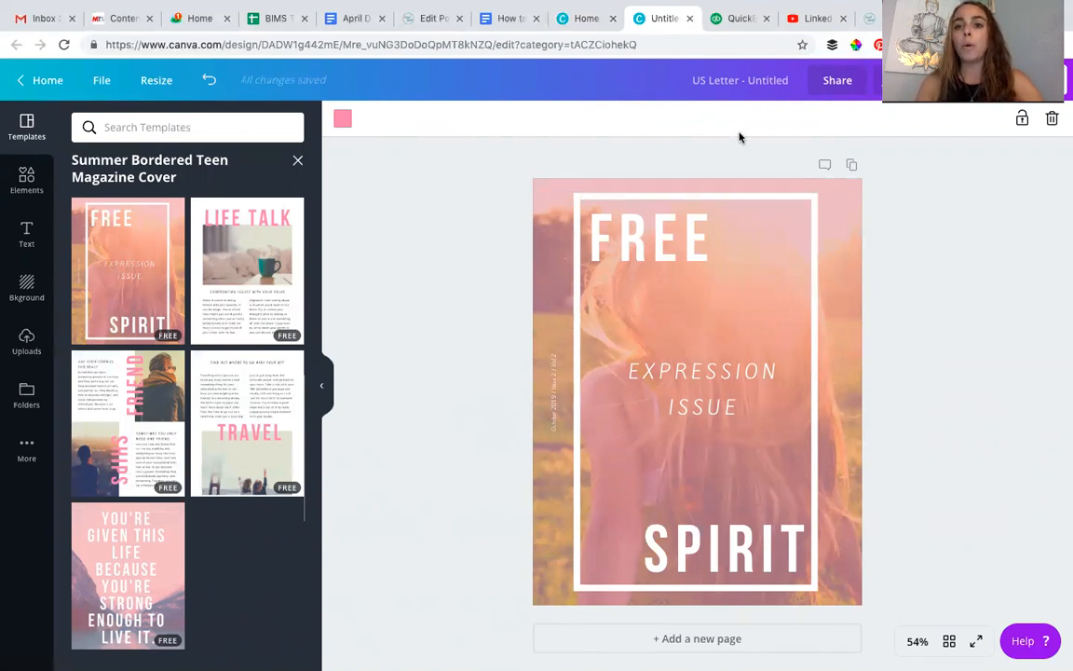
- Open socialspeaknetwork.com in a new browser tab and return to the magazine cover design
key(ctrl+t)
text(soc)
key(Return)
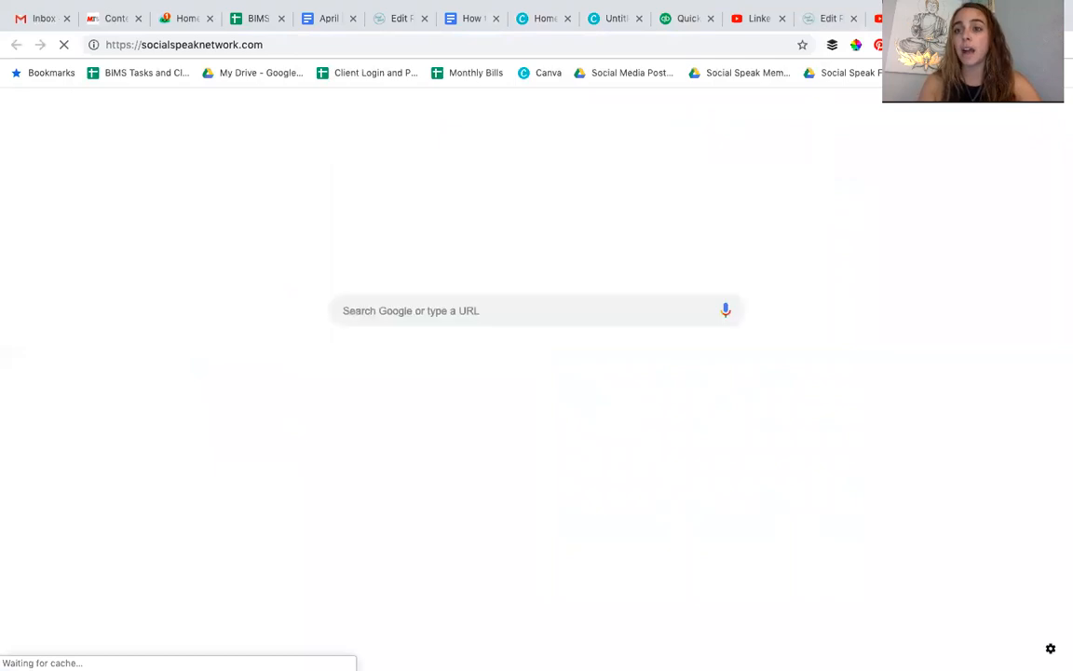
click(606, 18)
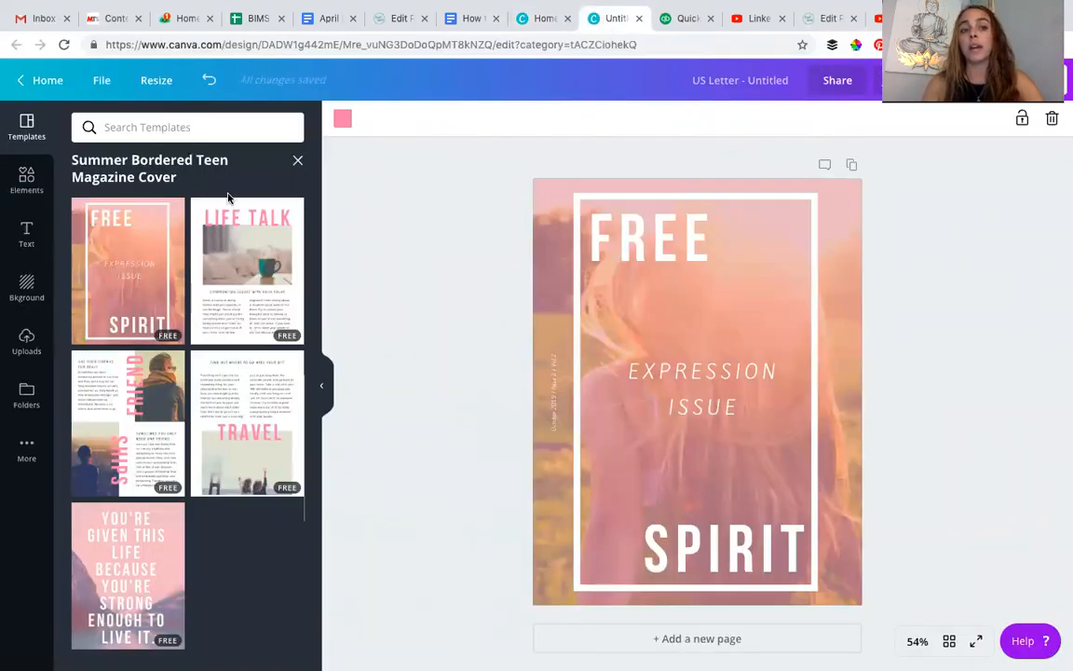
- Enter "social media" as the elements search term and turn on the free filter
click(28, 186)
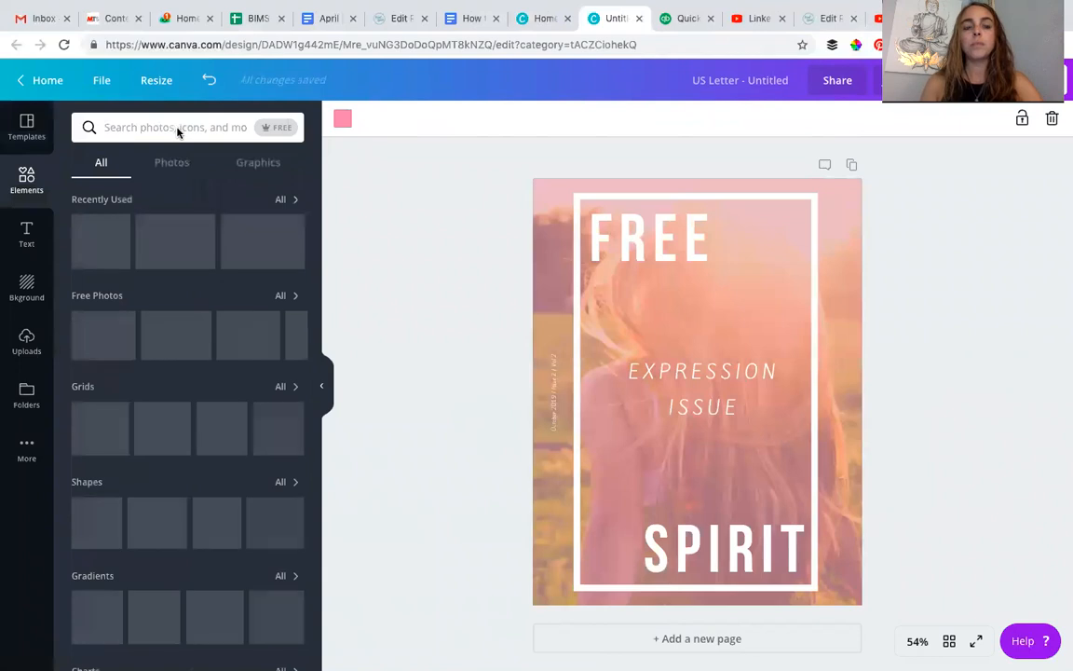
click(182, 130)
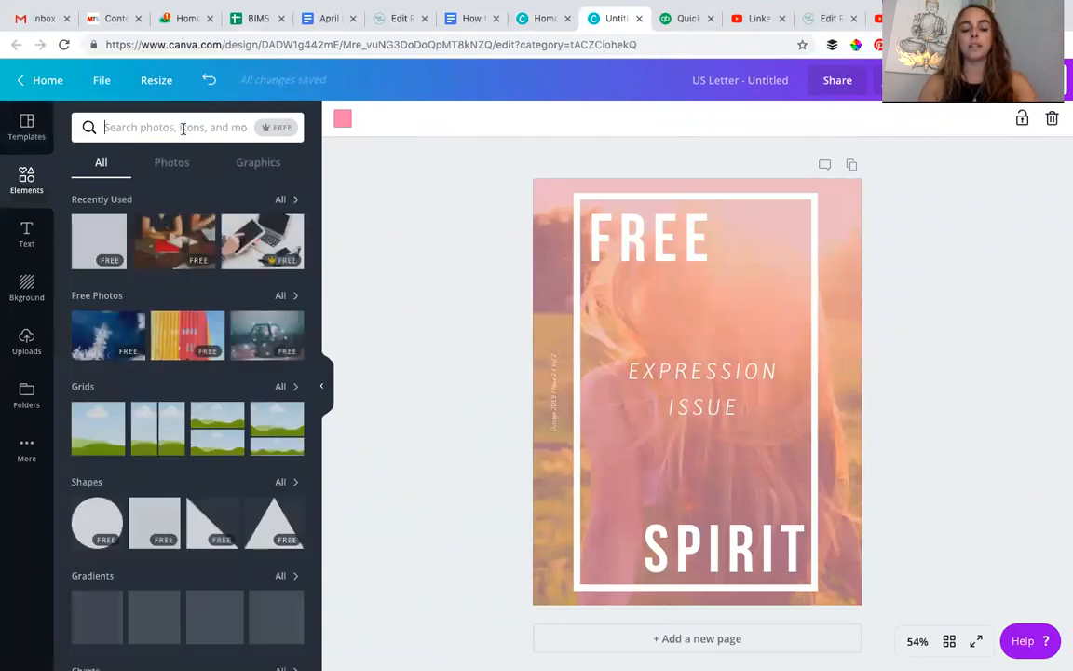
text(social media)
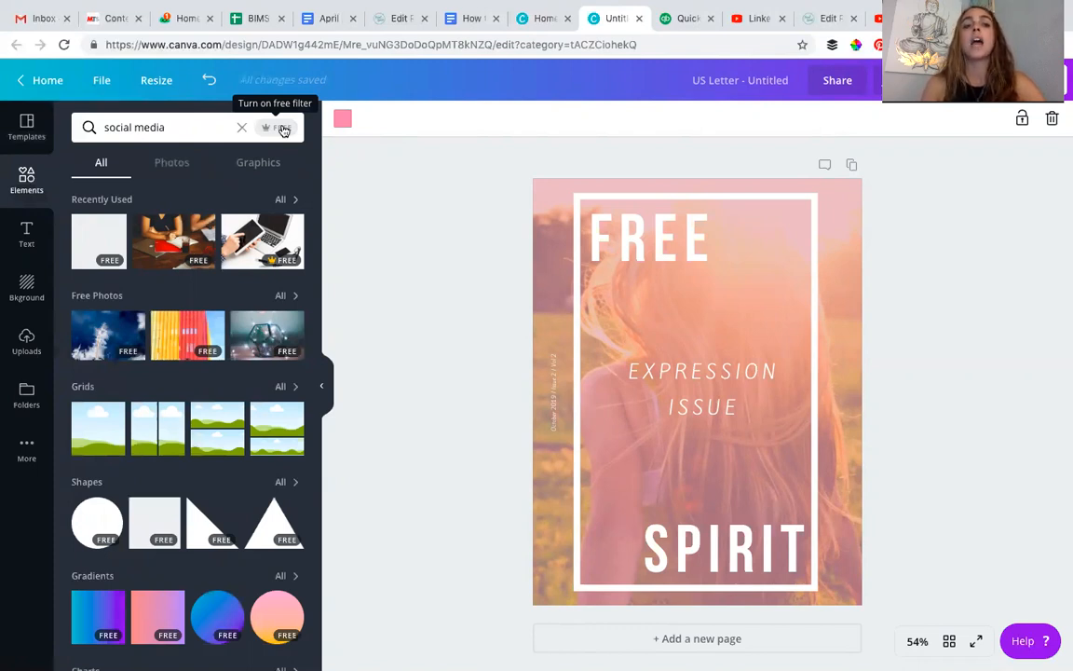
click(282, 128)
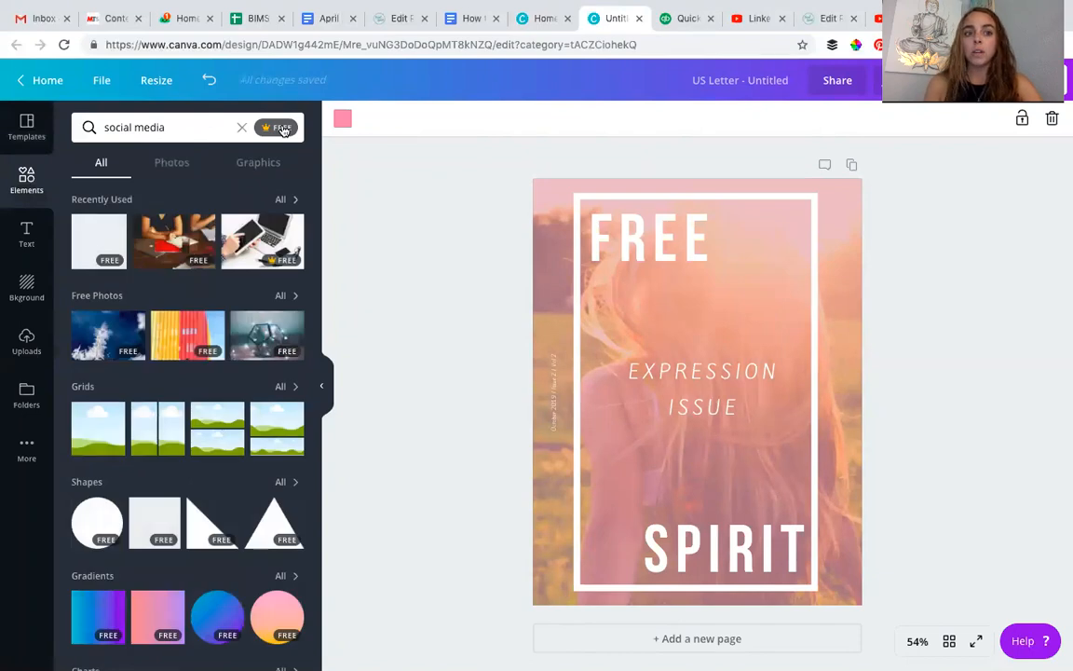
- Replace the cover's background photo with the recently used picture of writing hands and recolour the overlay to SocialSpeak dusty rose
drag(183, 250, 549, 332)
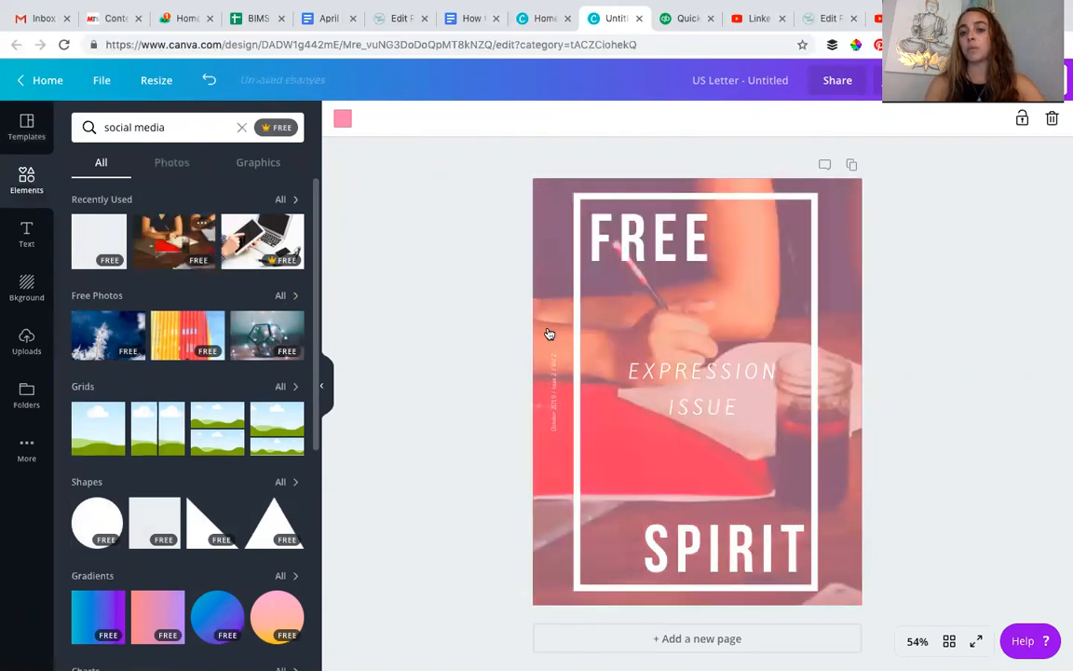
click(341, 121)
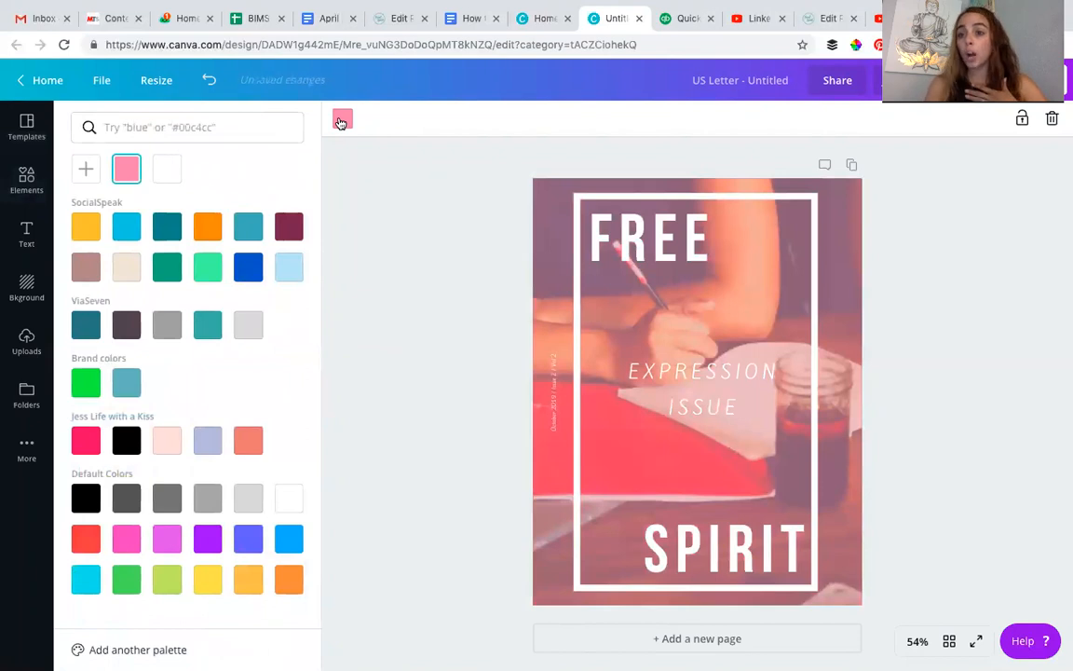
click(86, 269)
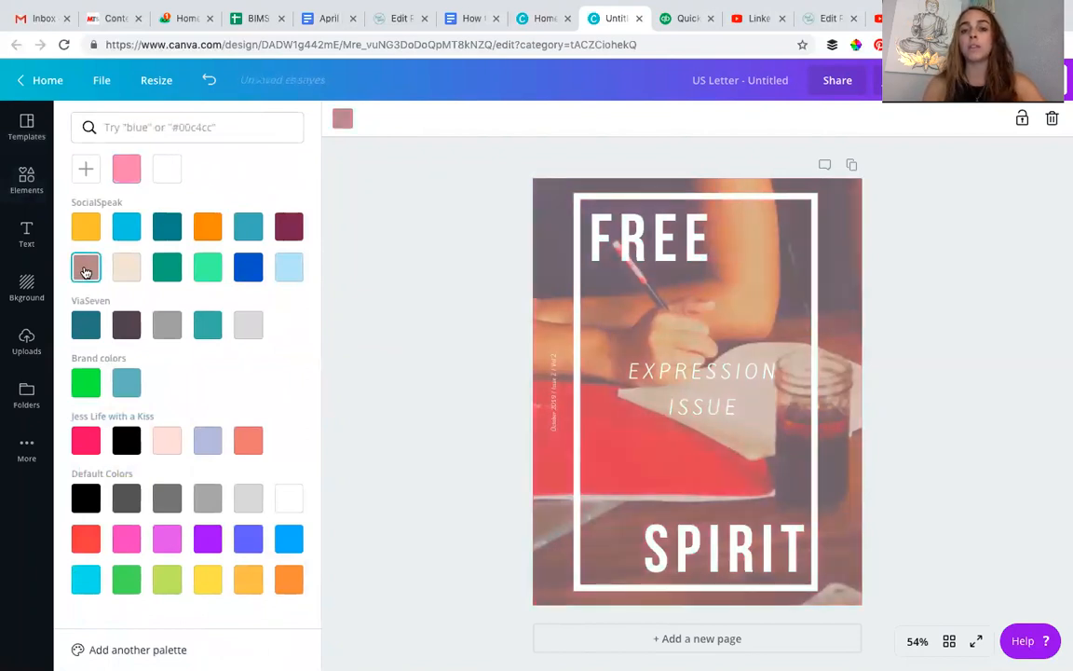
- Change the font of the "FREE" heading to Playlist Script
click(652, 244)
double_click(653, 244)
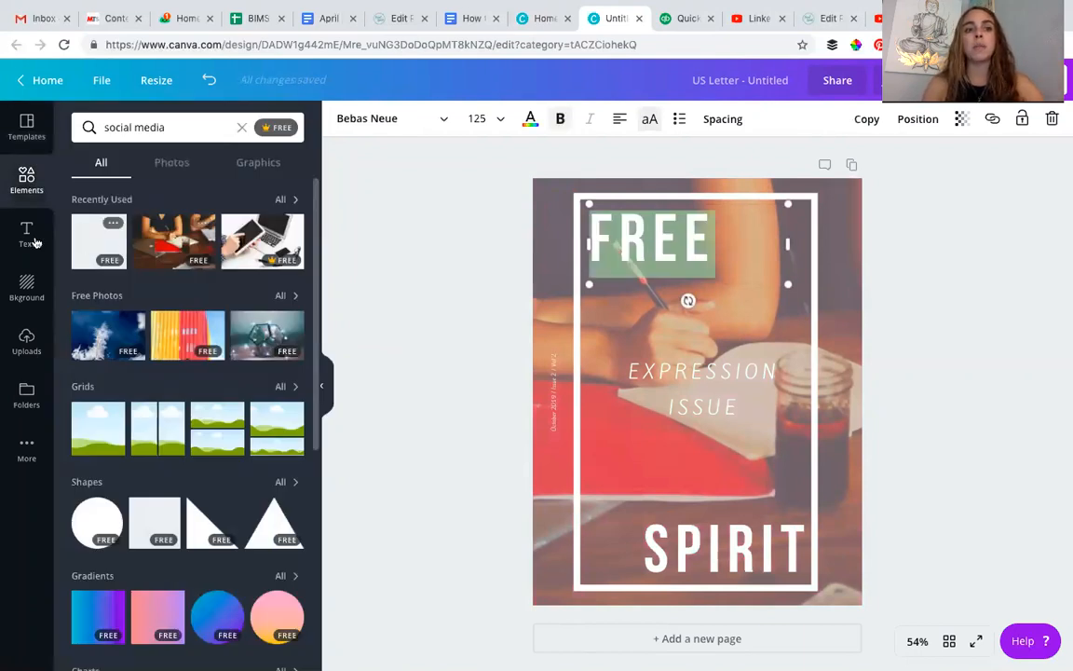
click(371, 125)
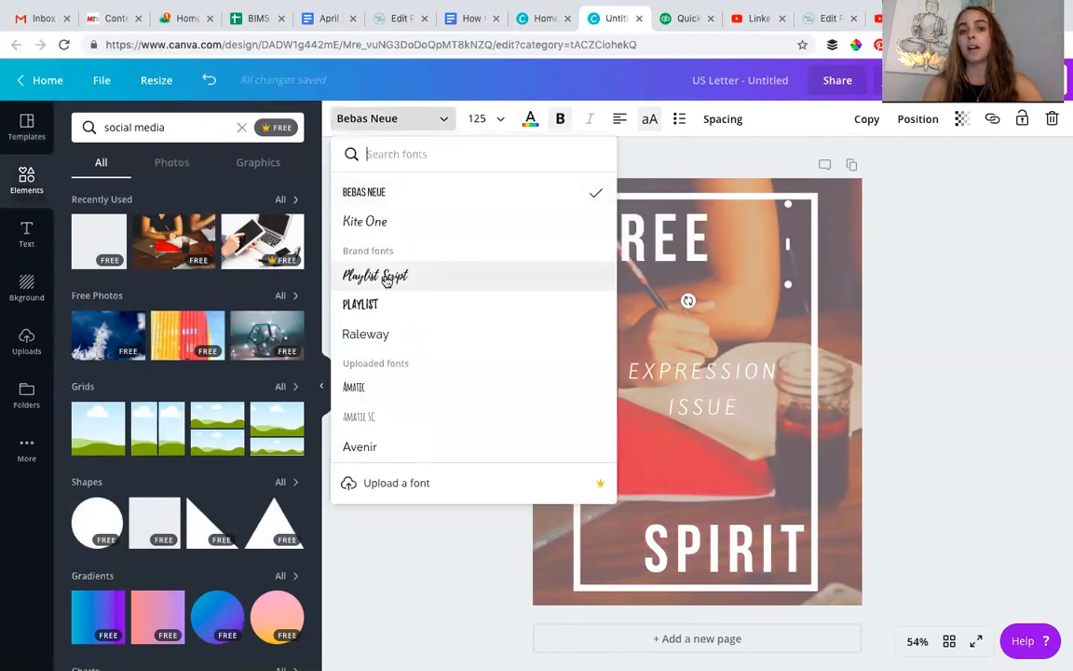
click(387, 280)
click(386, 280)
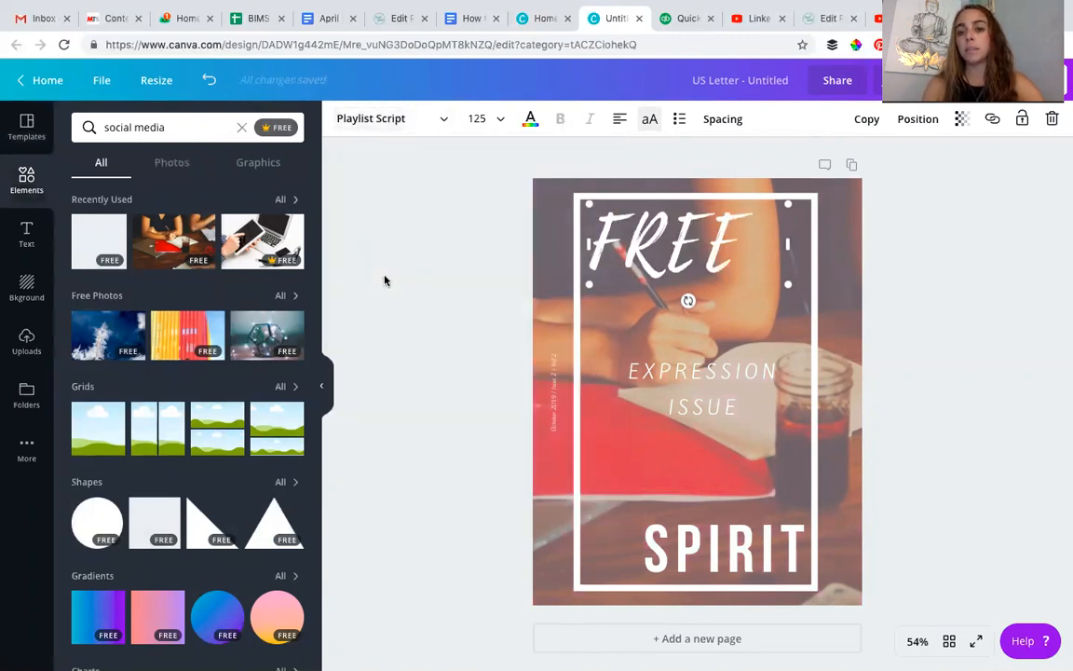
- Replace the "EXPRESSION ISSUE" text in the middle of the cover with "SOCIAL MEDIA"
click(551, 390)
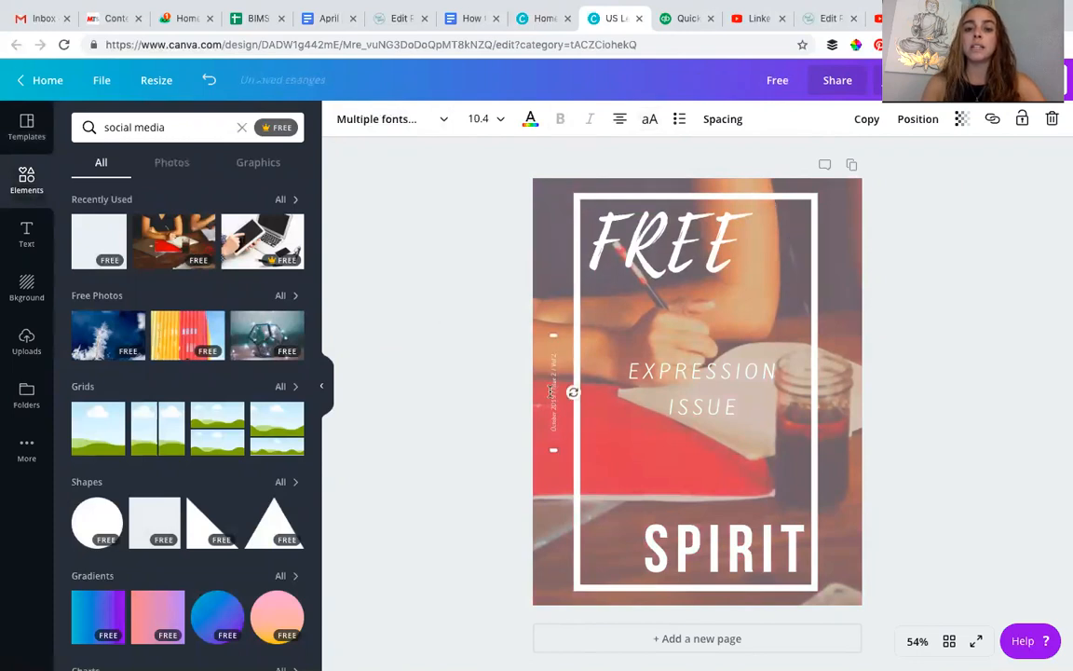
click(710, 375)
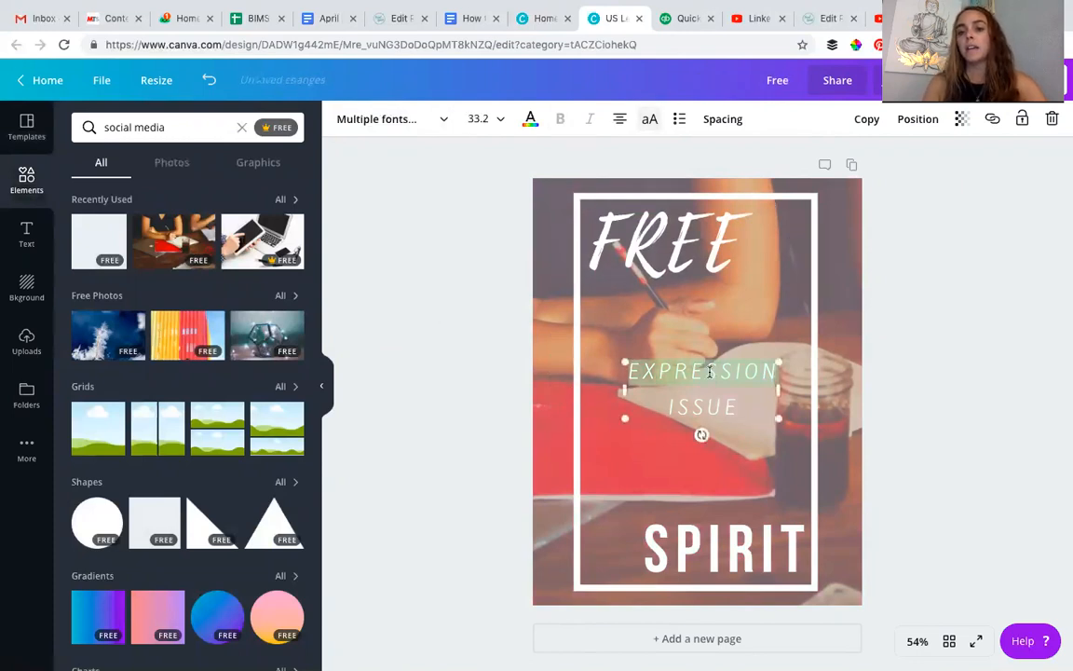
double_click(648, 373)
text(SOCIAL ME)
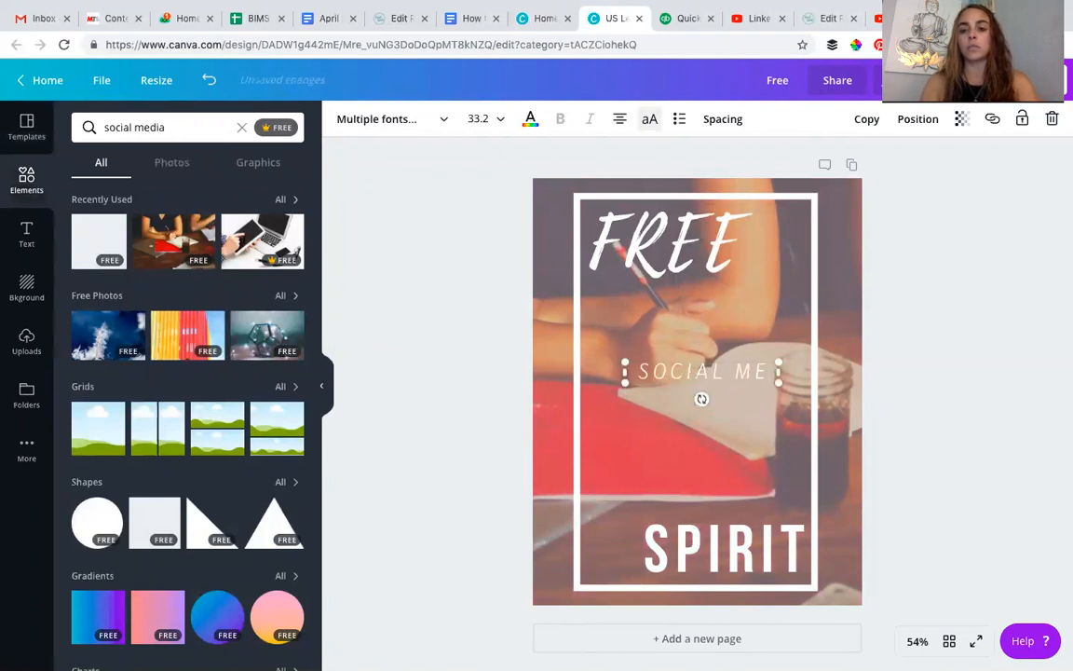
text(DIA)
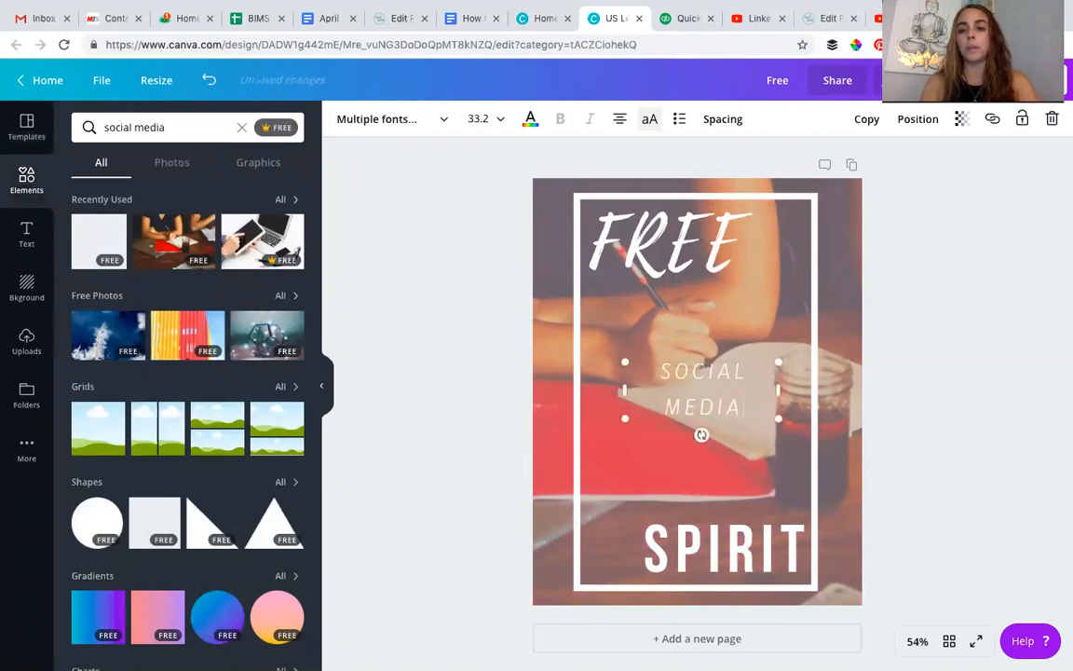
- Set the "SOCIAL MEDIA" text to the Playlist font and widen its text box to the frame's inner edge
click(356, 122)
click(370, 335)
click(626, 365)
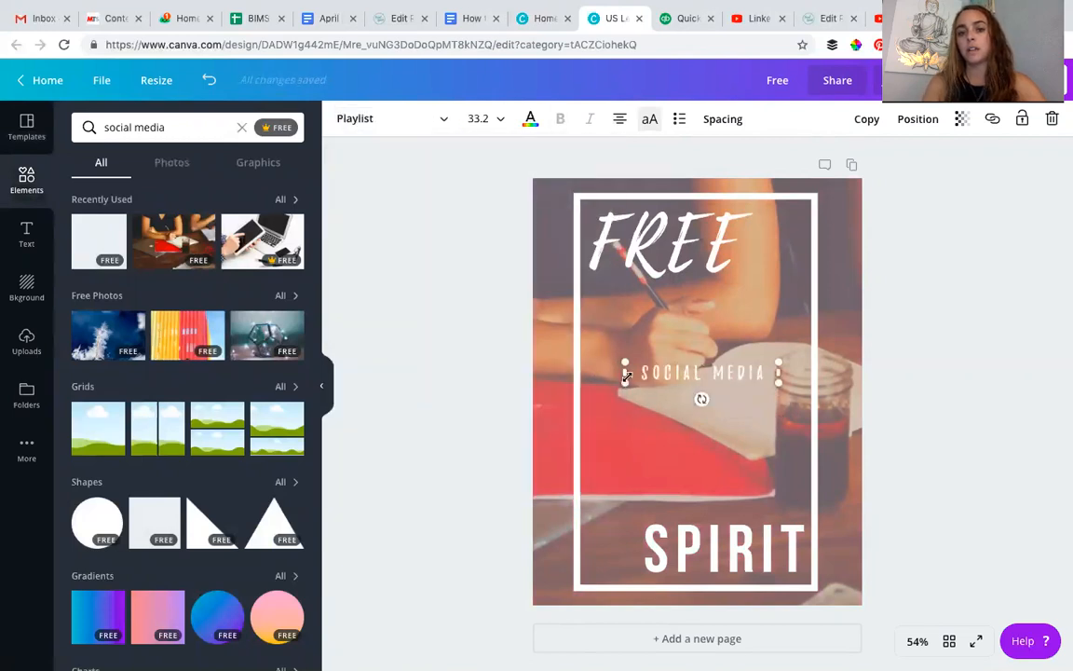
drag(626, 376, 585, 372)
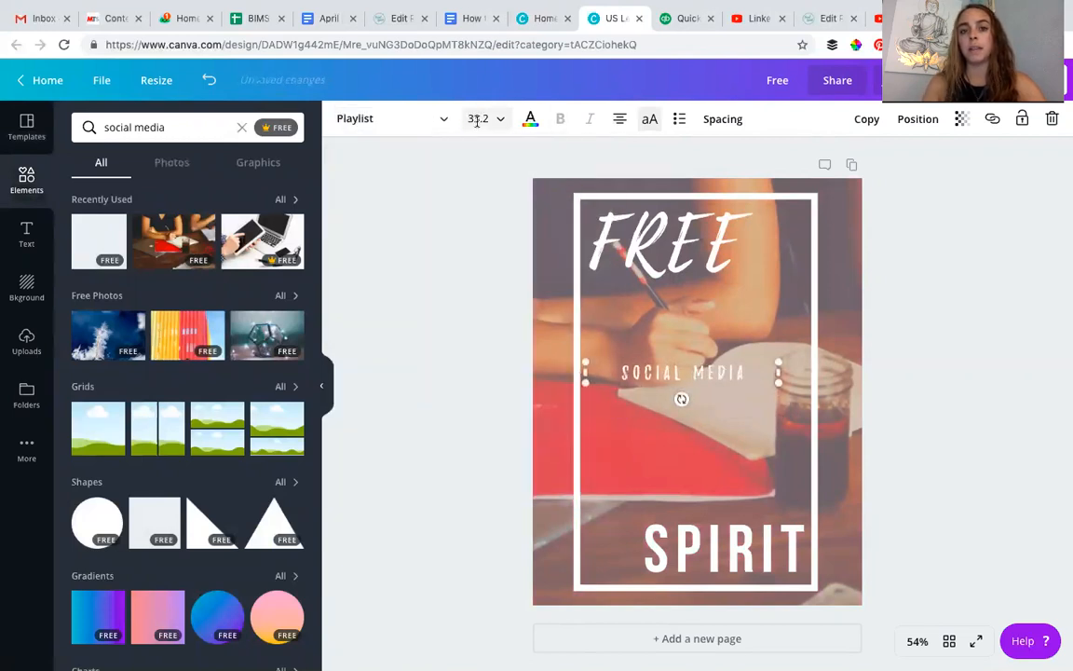
- Set the "SOCIAL MEDIA" font size to 48 and shift the text slightly to centre it within the frame
click(477, 121)
click(484, 490)
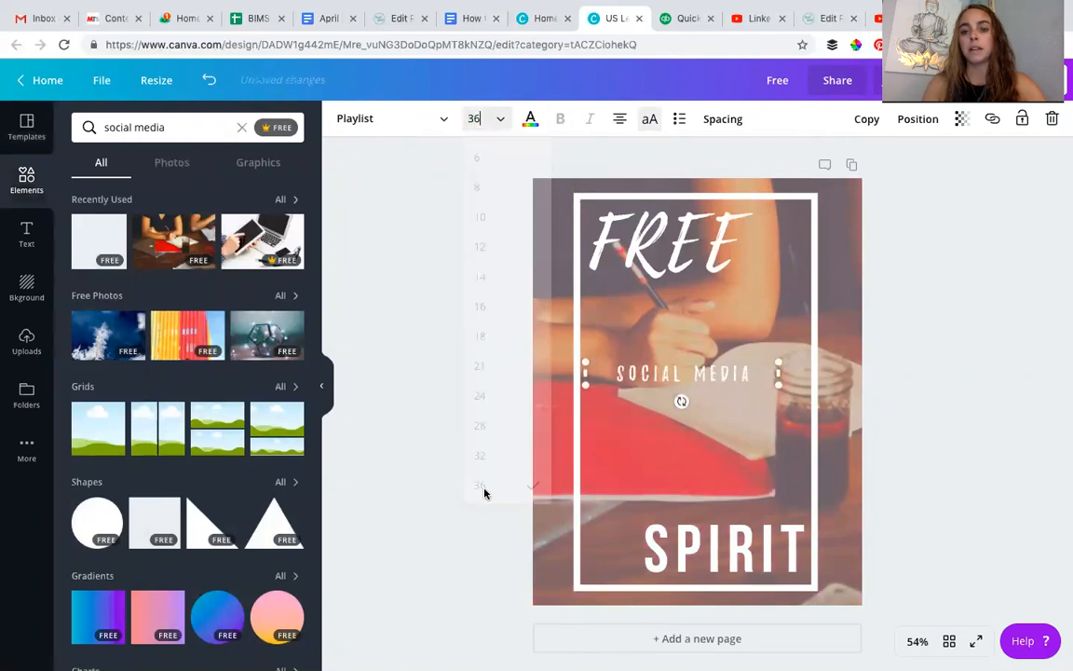
click(480, 123)
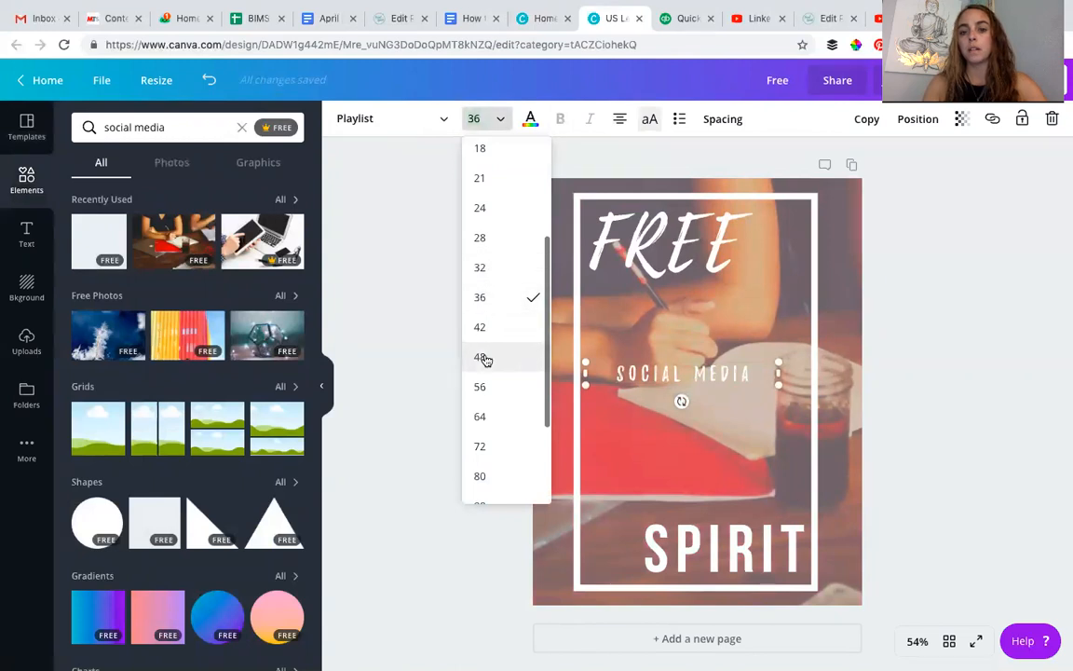
click(481, 357)
drag(699, 361, 706, 364)
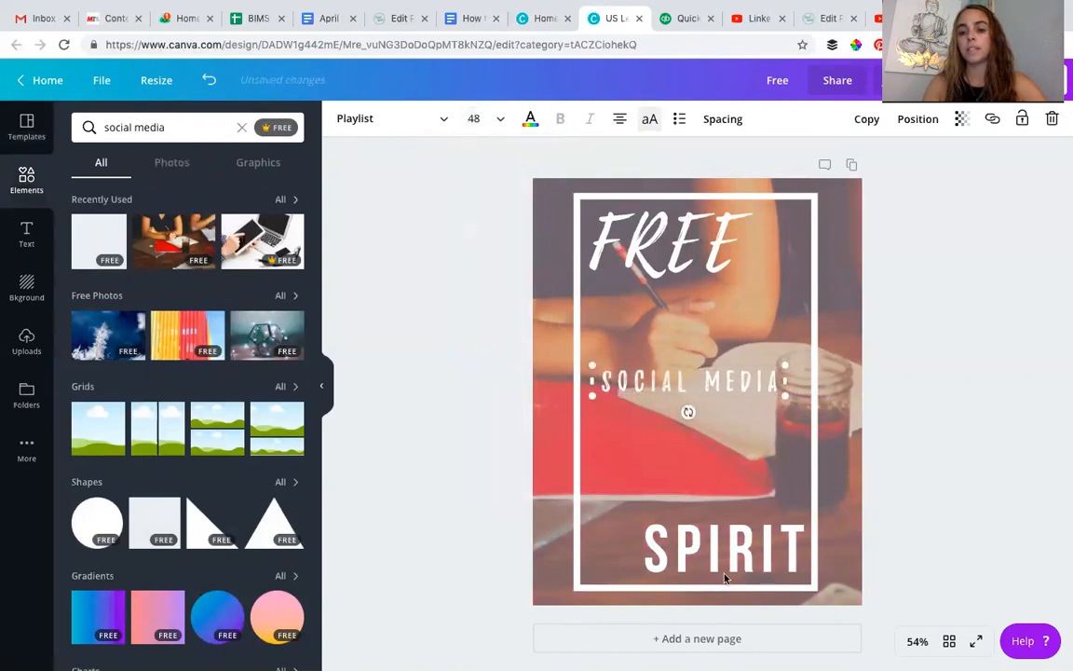
- Replace the "SPIRIT" heading with "CHECKLIS" and set its font size to 88 so it fits on one line
double_click(727, 556)
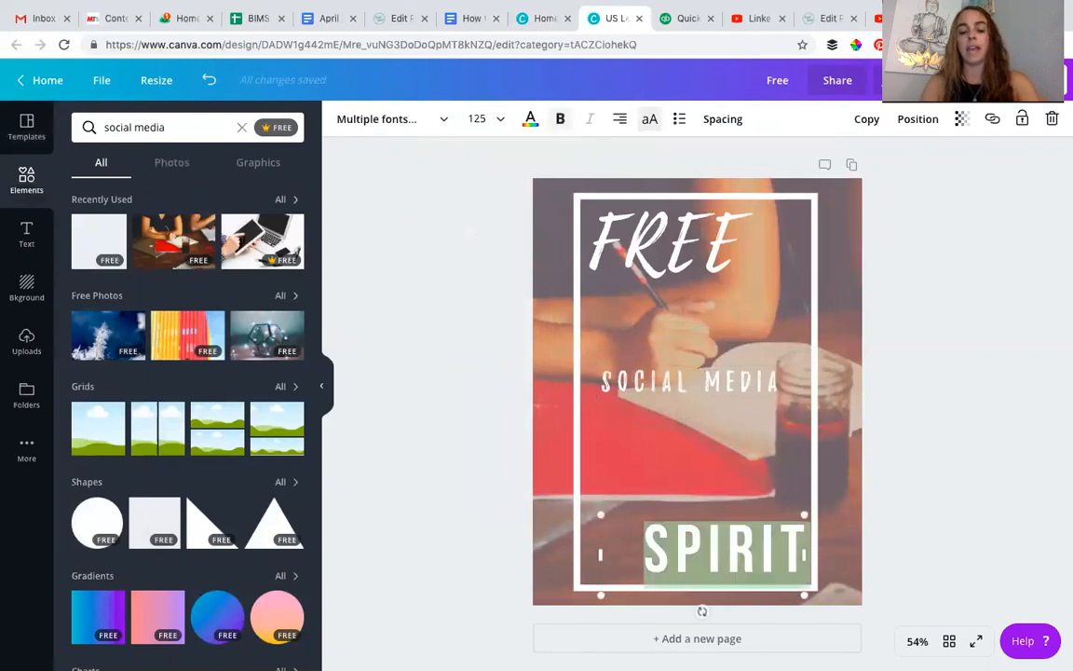
text(CHECKLIS)
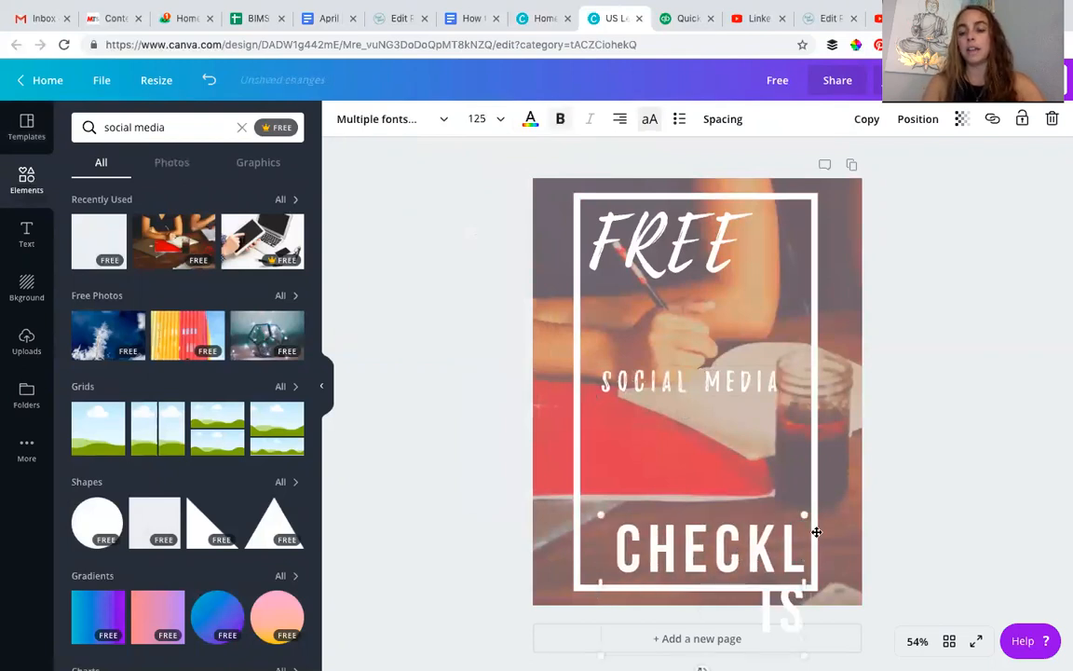
scroll(795, 544, down, 1)
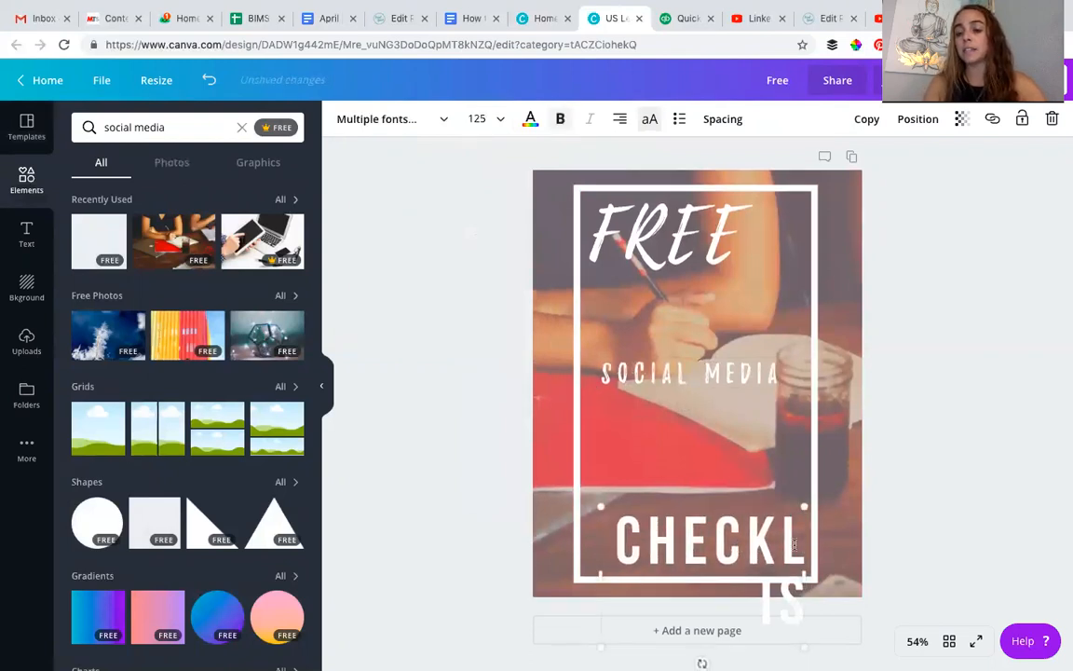
click(477, 118)
scroll(498, 354, down, 1)
scroll(501, 382, down, 3)
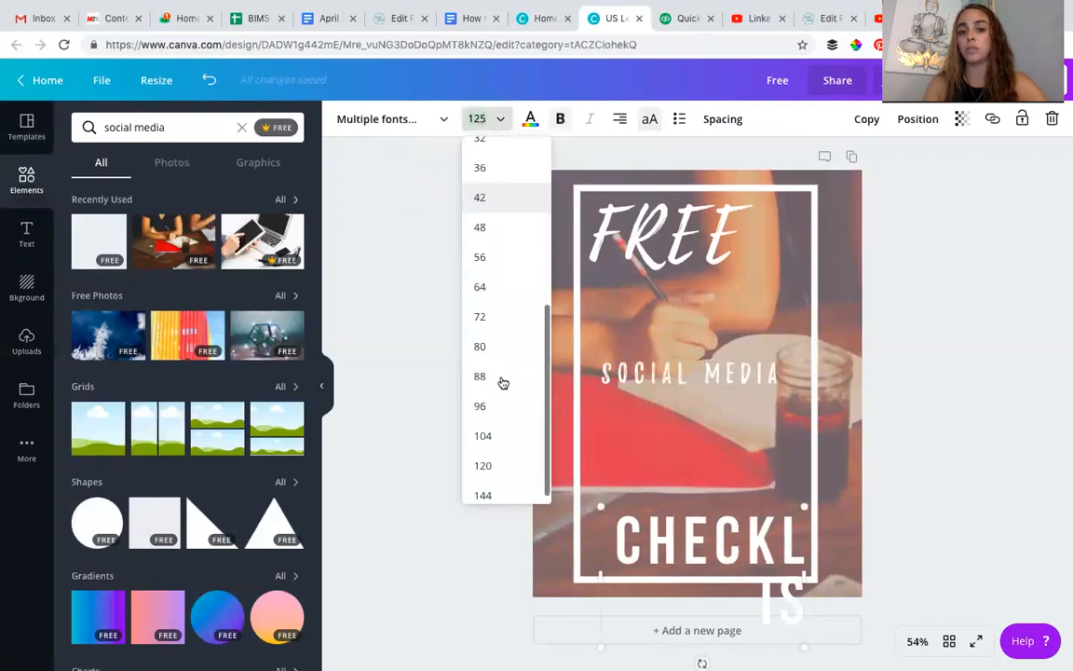
click(483, 424)
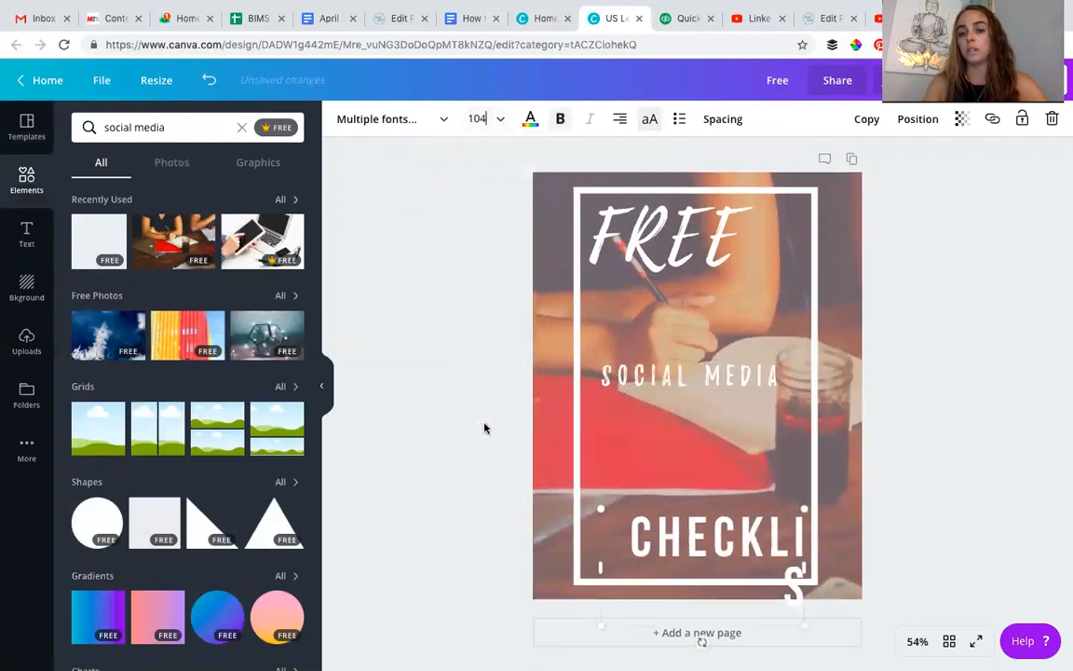
click(477, 118)
click(481, 364)
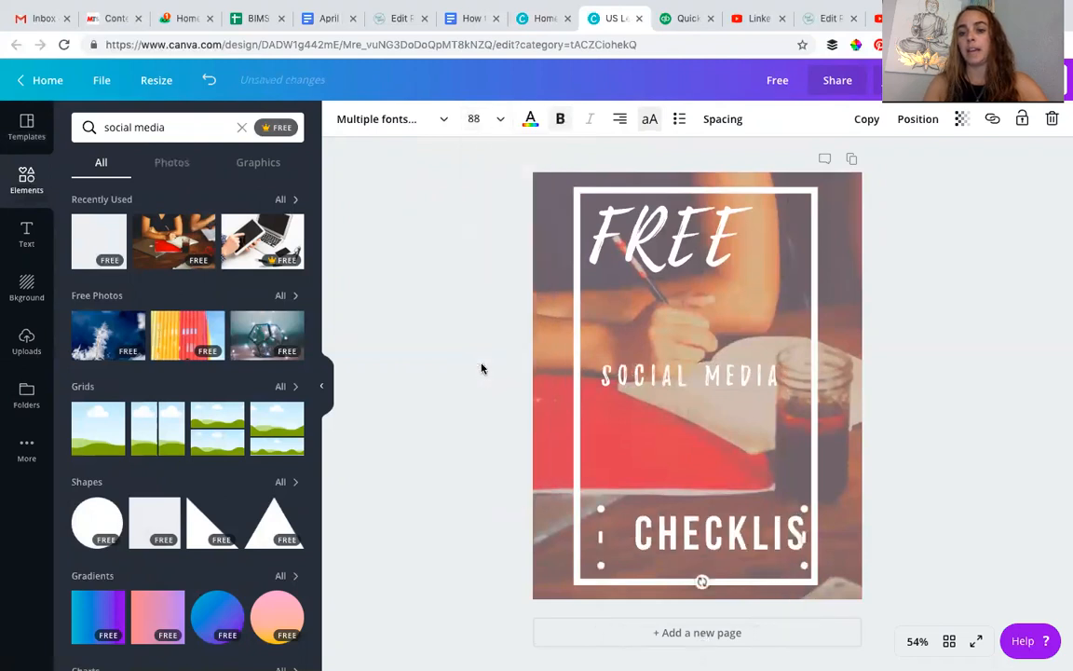
- Set the bottom heading to Playlist Script without all caps, correct it to "Checklist" and centre-align it
double_click(738, 525)
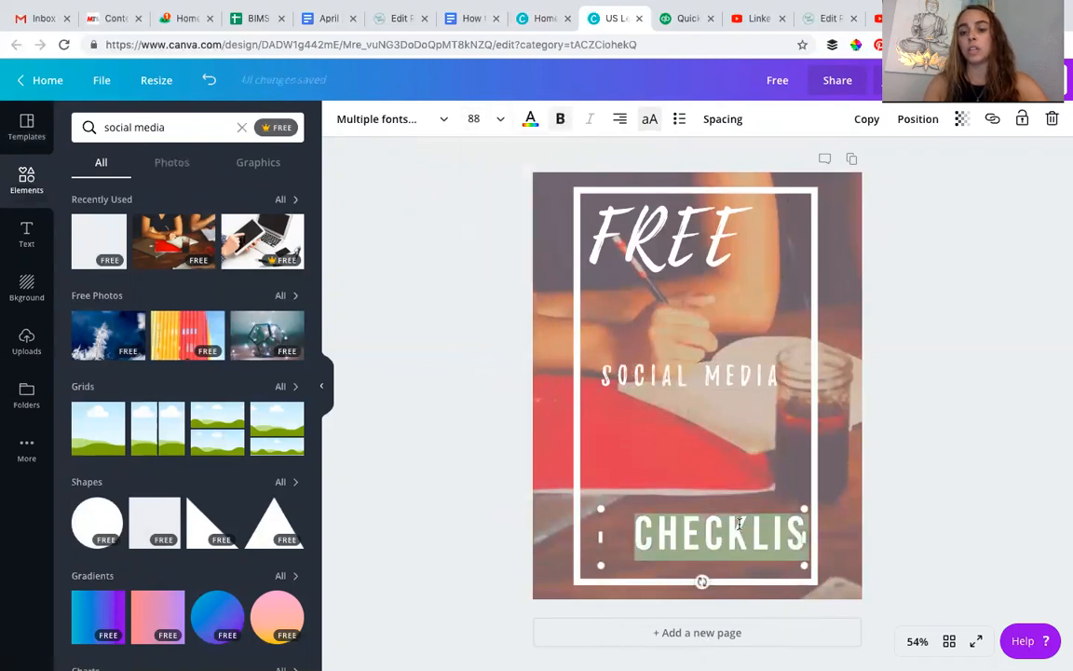
click(373, 118)
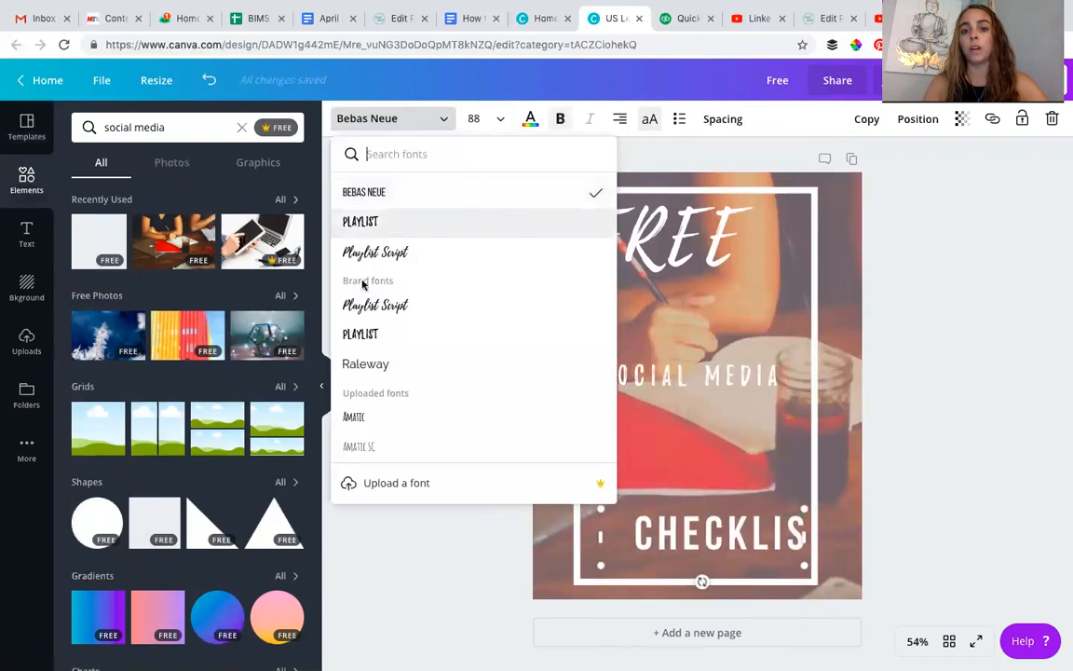
click(375, 306)
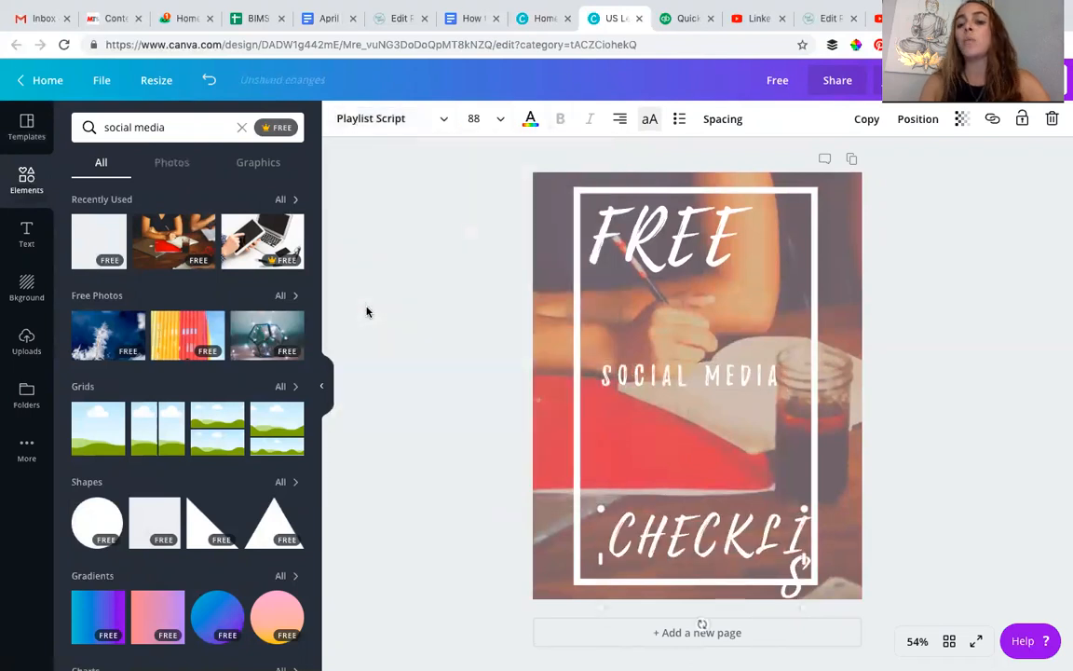
click(651, 121)
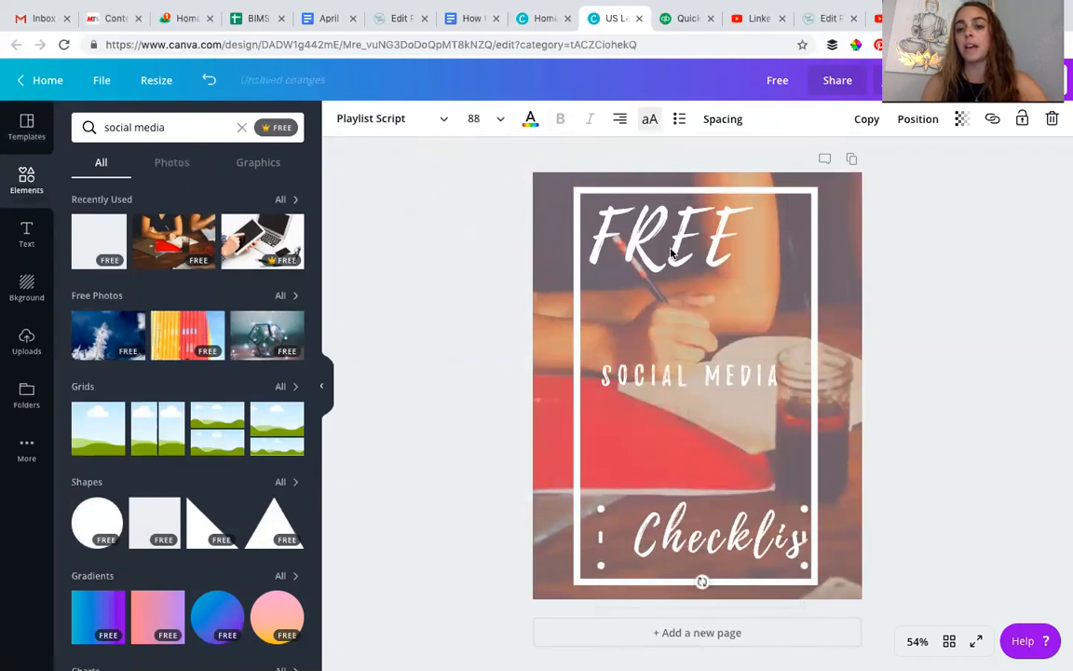
click(621, 119)
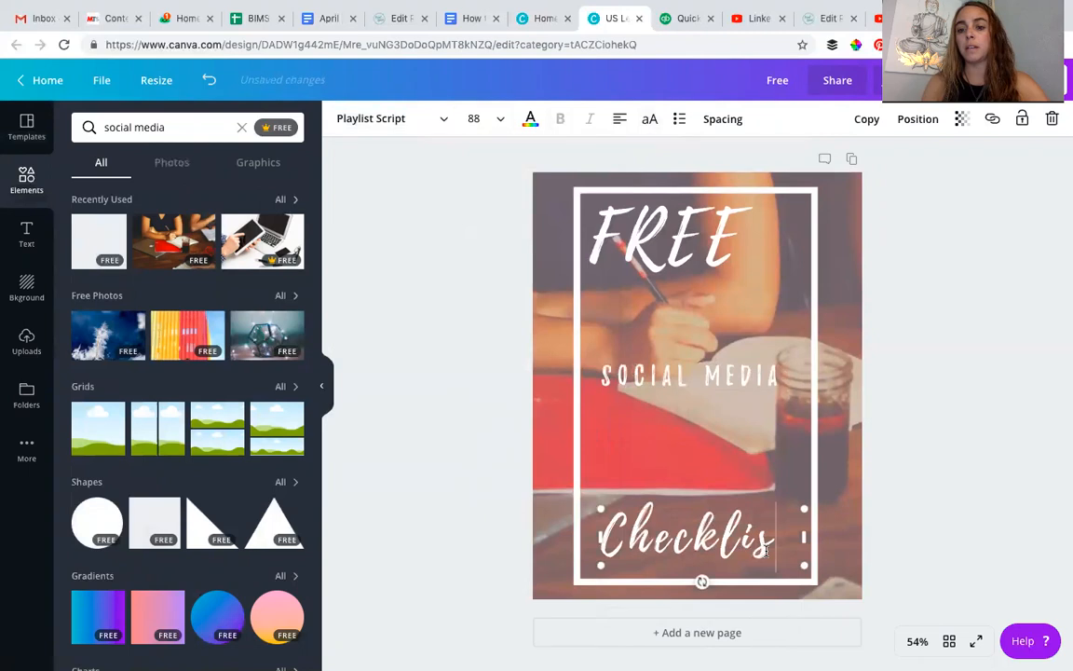
click(621, 121)
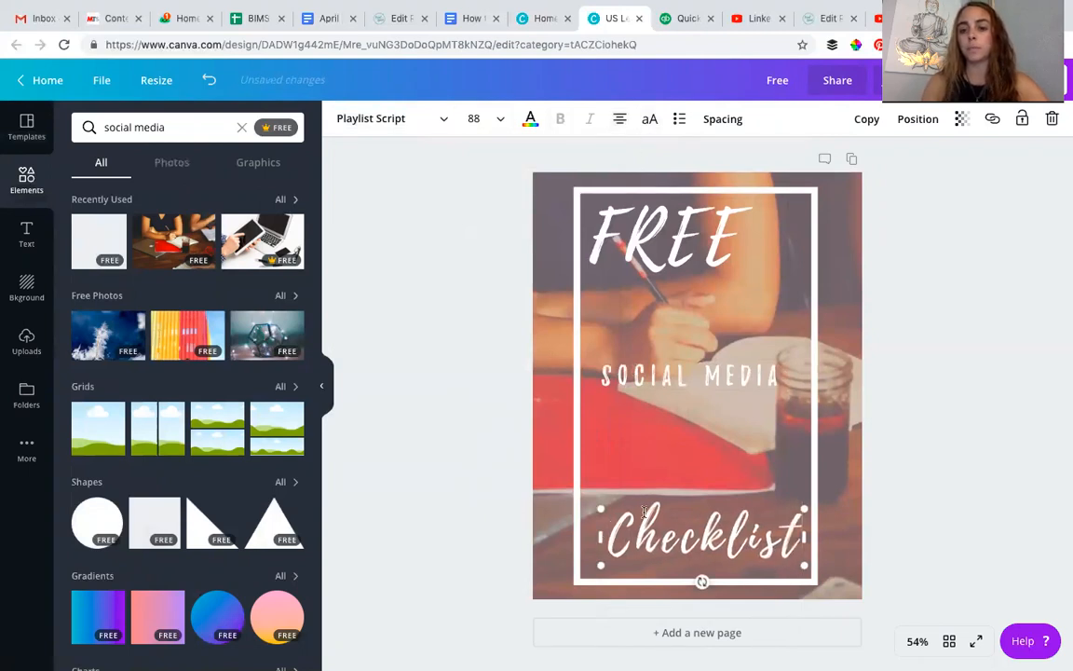
click(438, 501)
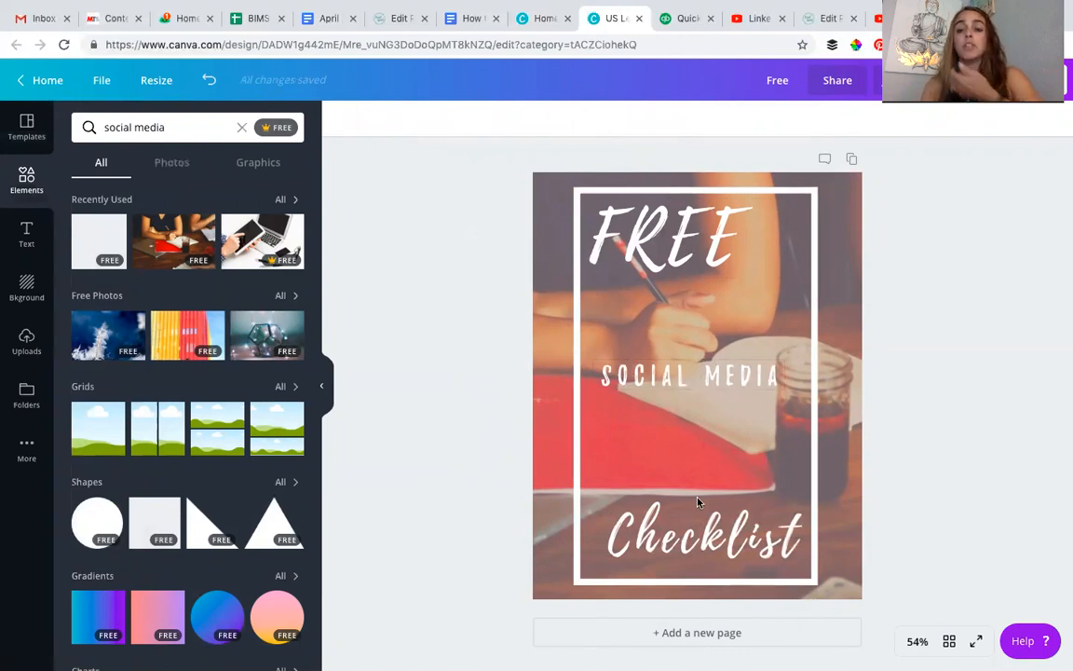
- Move the "Checklist" heading up inside the frame and shift "SOCIAL MEDIA" slightly higher above it
drag(687, 375, 684, 401)
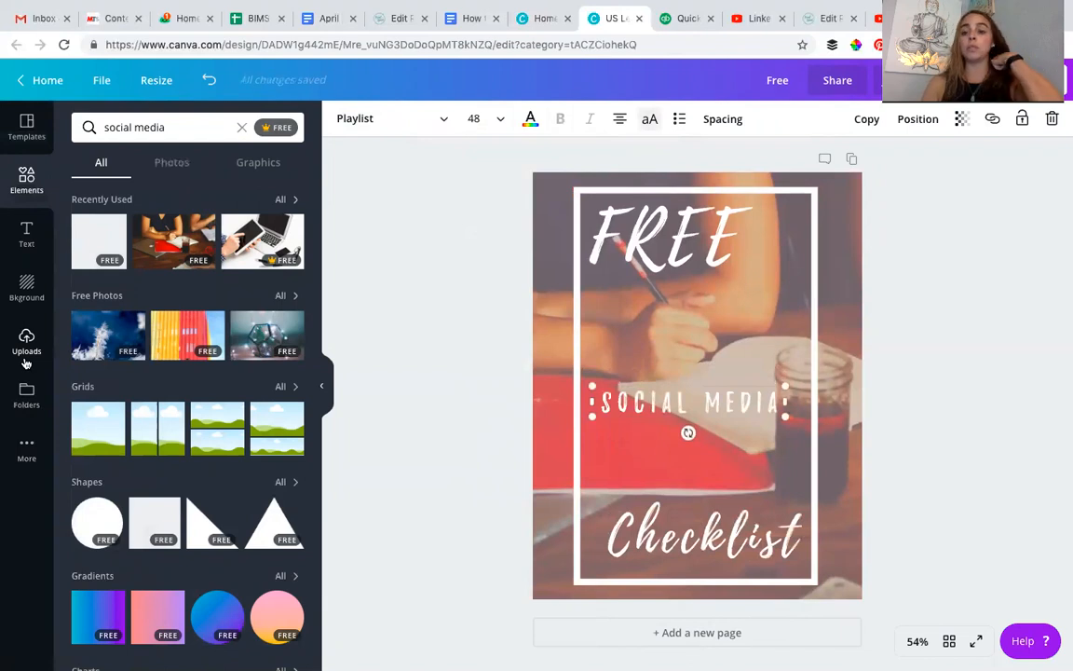
drag(692, 535, 693, 491)
drag(636, 386, 637, 347)
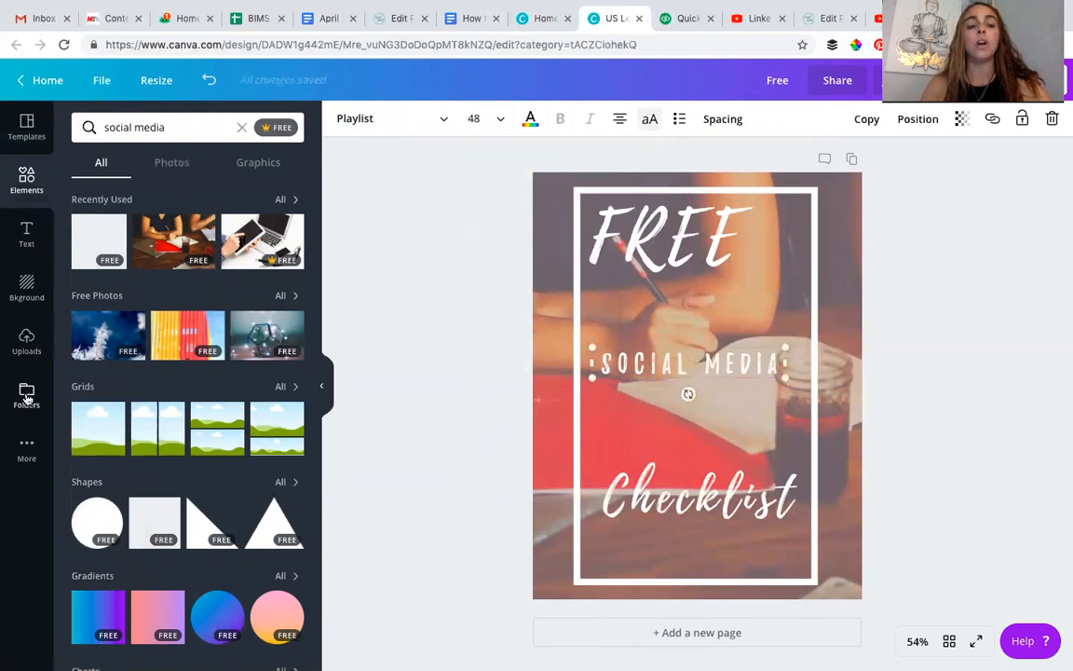
- Insert the white circular Social Speak logo from the Logos photo folder onto the cover
click(26, 396)
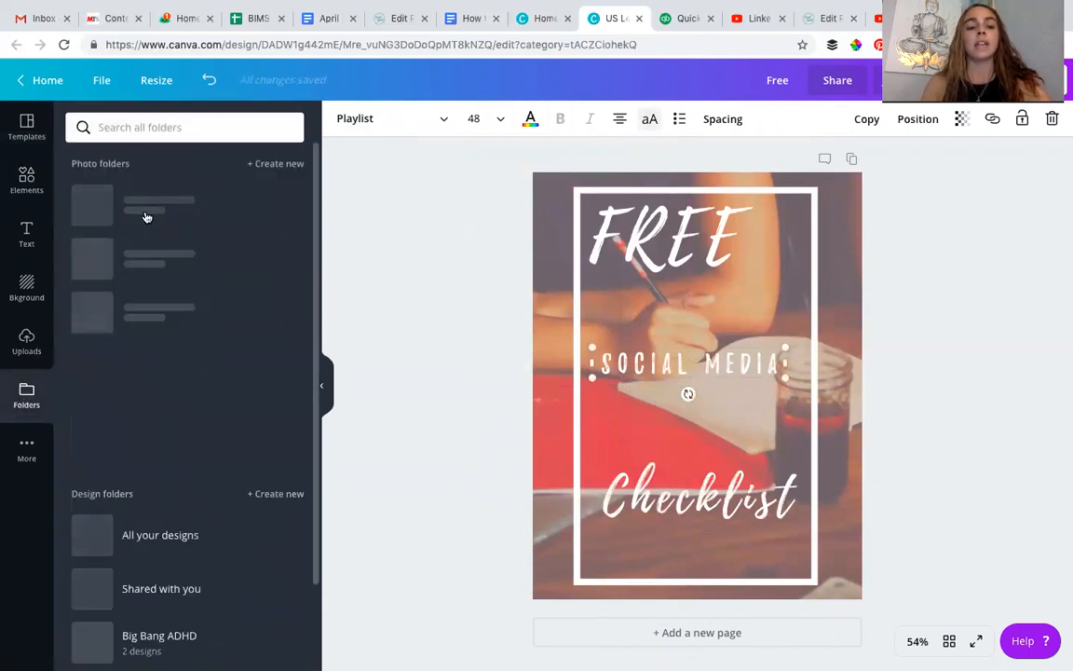
click(139, 265)
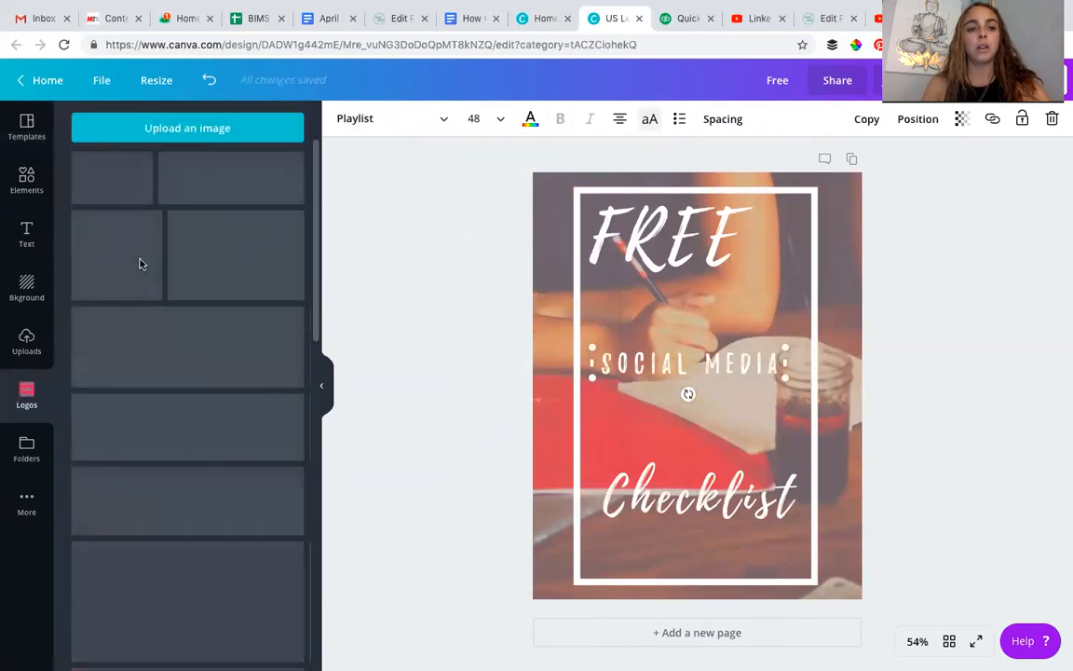
scroll(192, 422, down, 5)
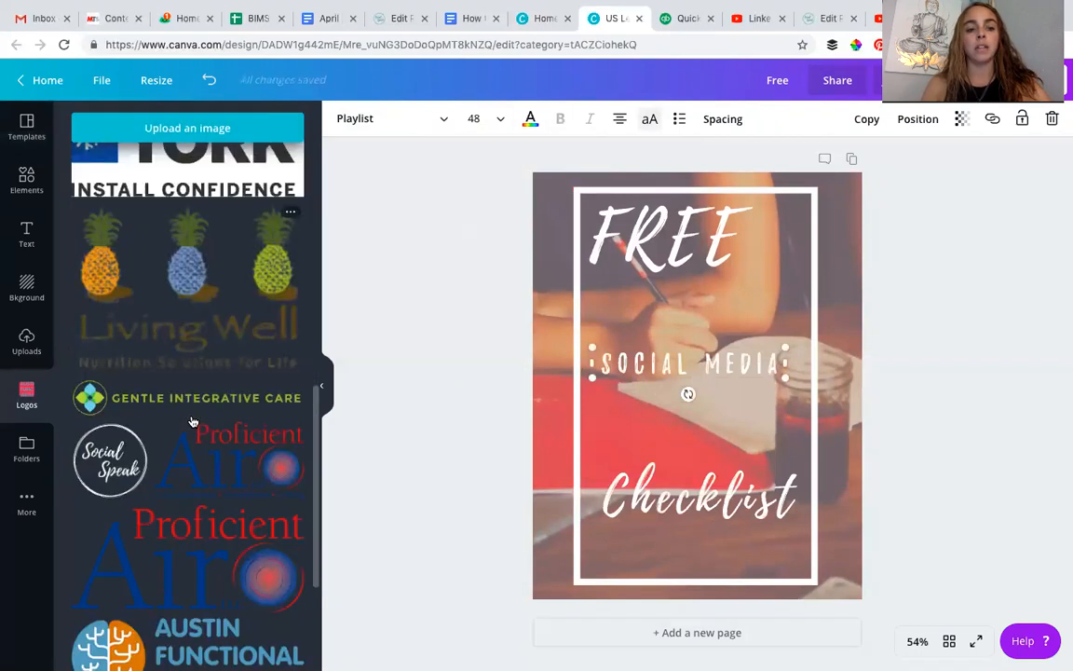
scroll(192, 422, down, 5)
scroll(107, 266, up, 2)
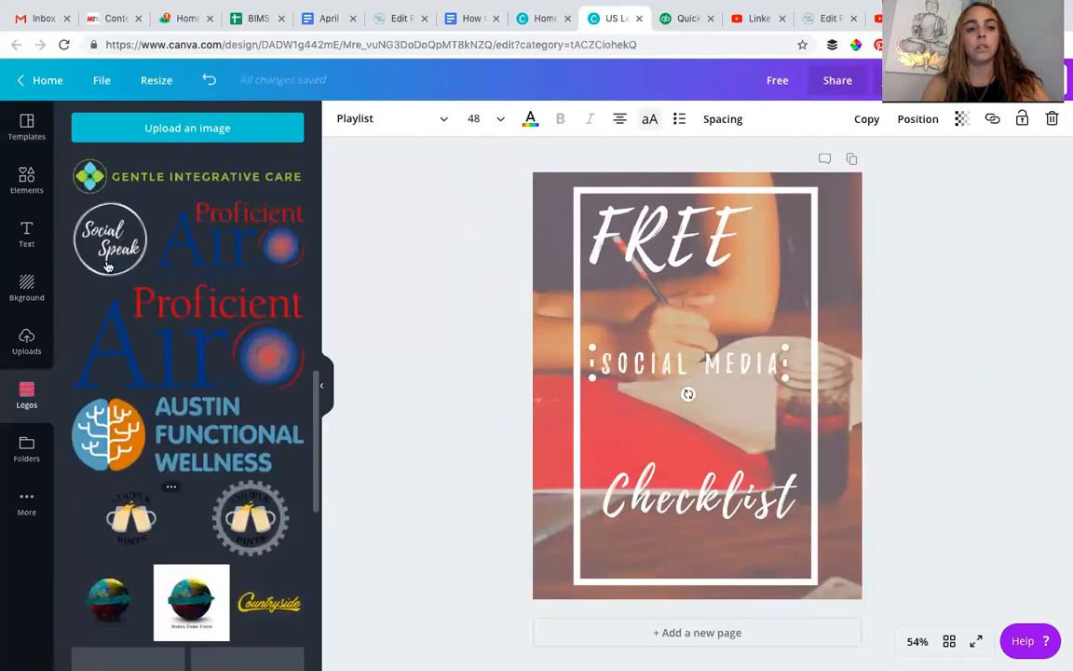
click(108, 264)
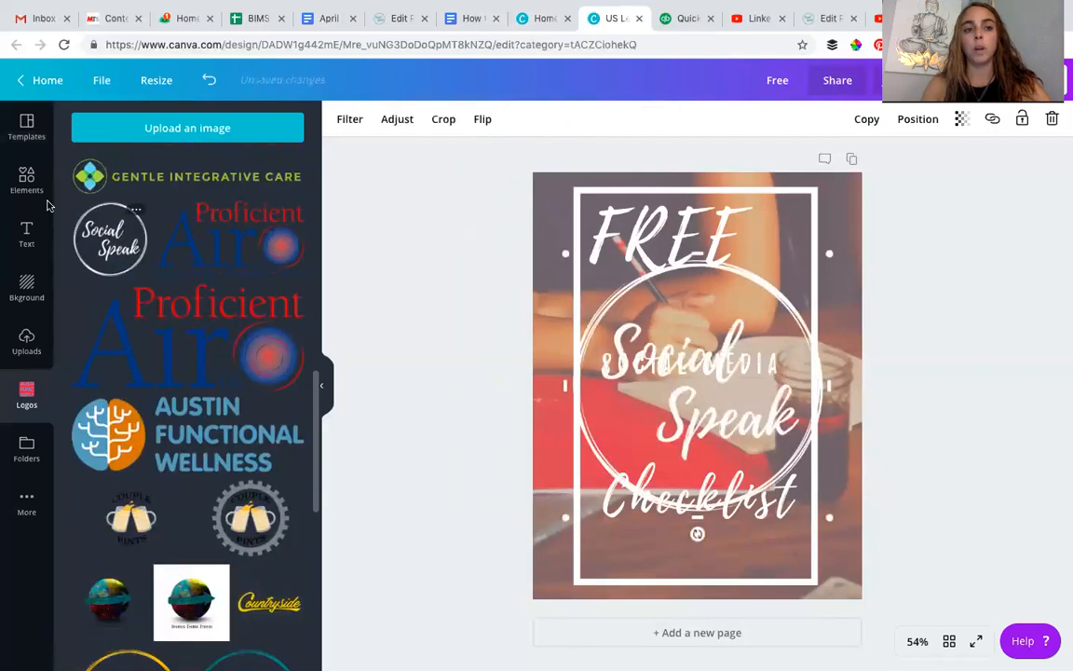
- Shrink the Social Speak logo and centre it at the frame's lower edge, moving "Checklist" up to make room
click(27, 130)
drag(761, 455, 699, 516)
drag(629, 489, 629, 457)
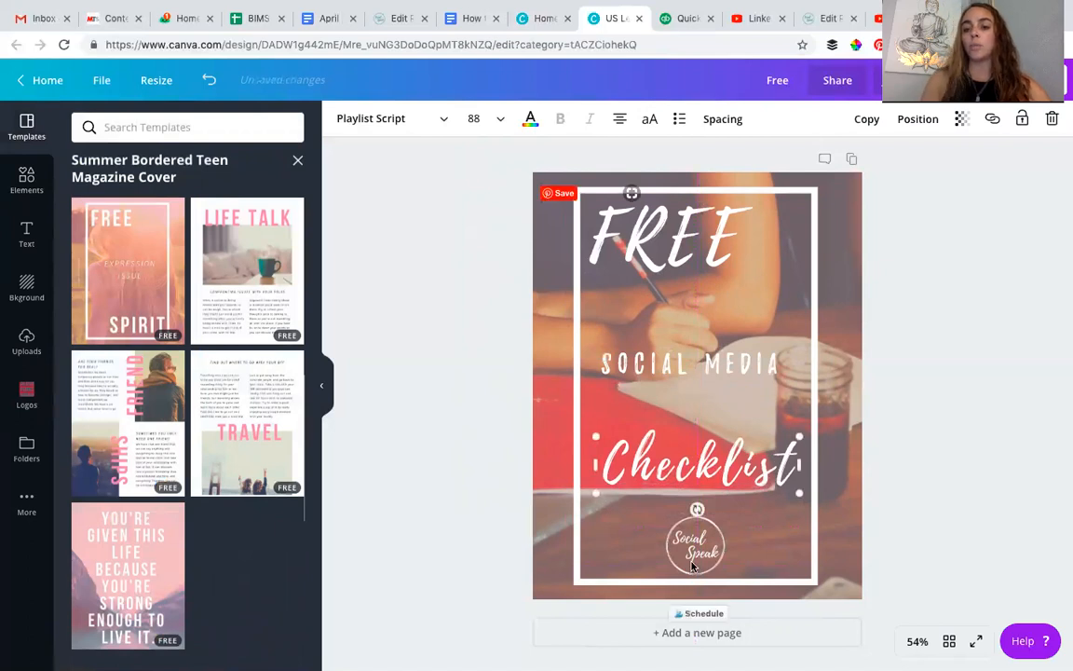
drag(696, 545, 695, 543)
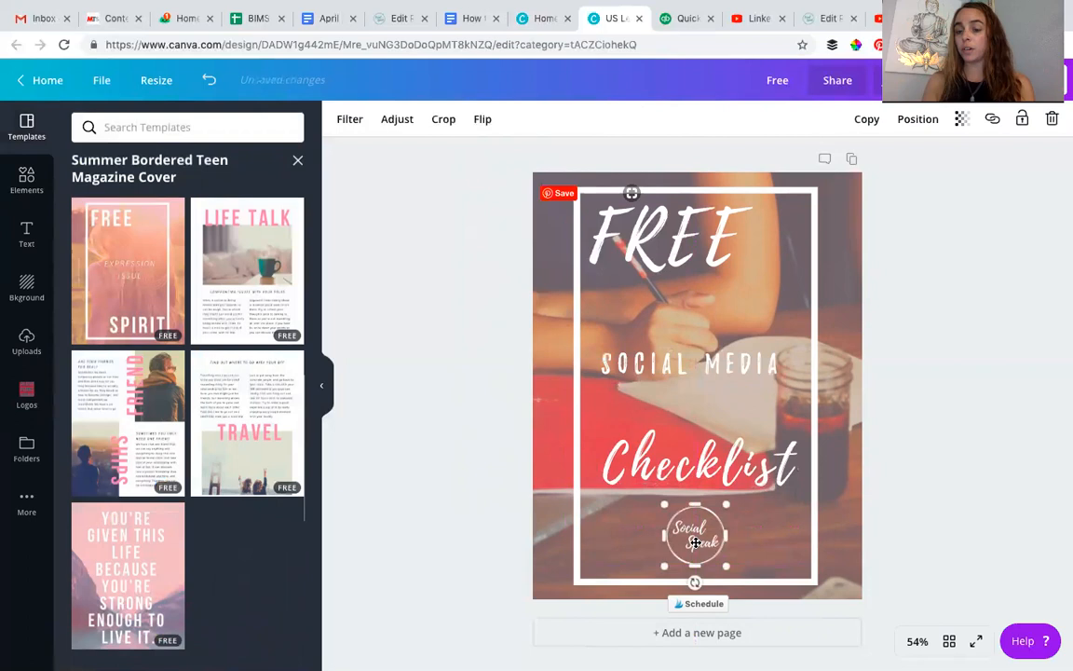
click(909, 506)
- Add a second page with the template's "LIFE TALK" layout and open the publishing options
click(731, 638)
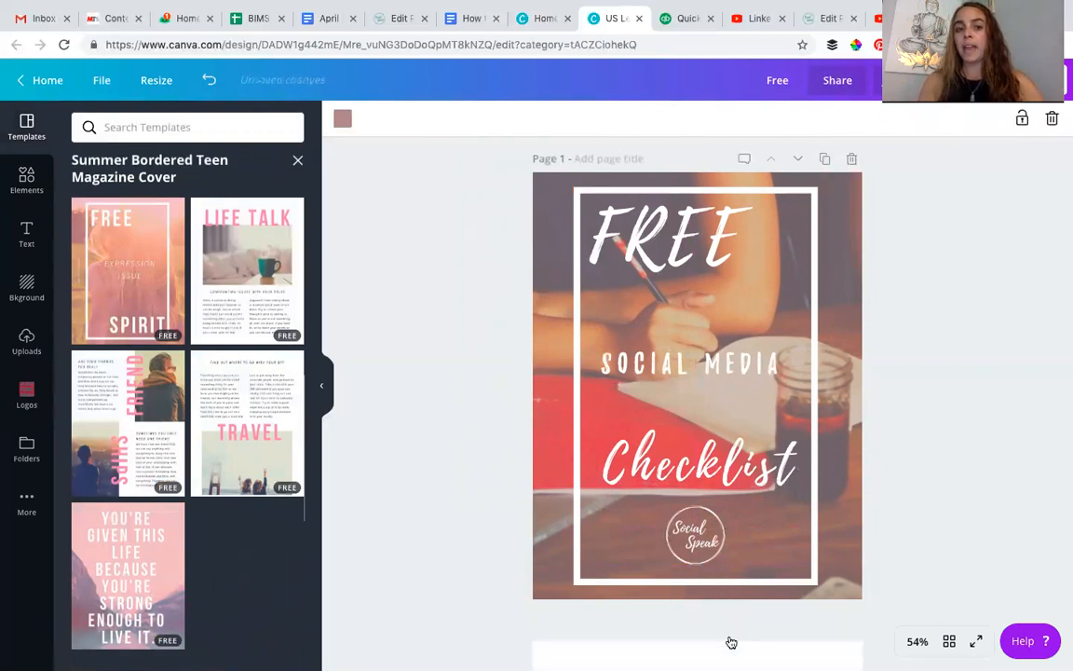
click(249, 287)
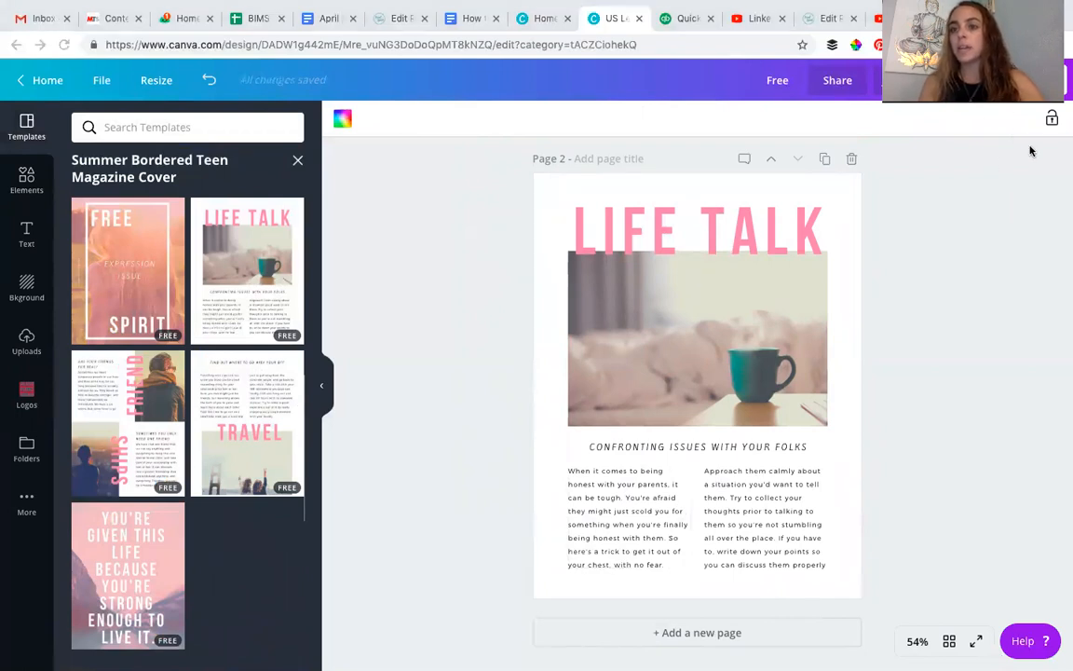
click(931, 80)
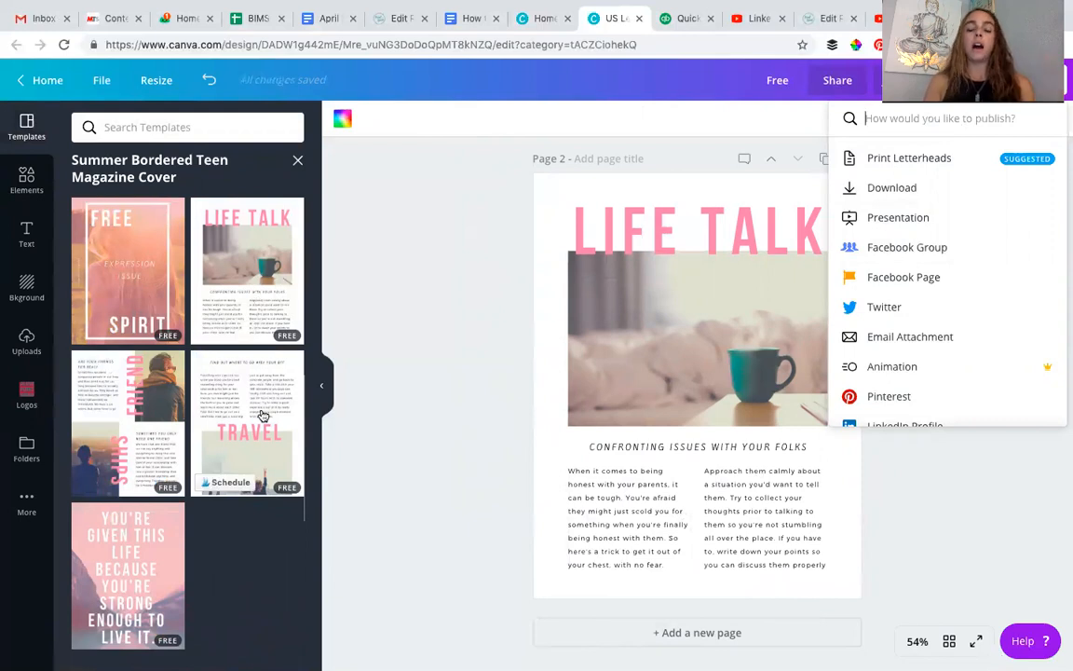
- Try the full-page quote layout on page 2, comparing it with the cover, and replace it with the "TRAVEL" layout
click(122, 549)
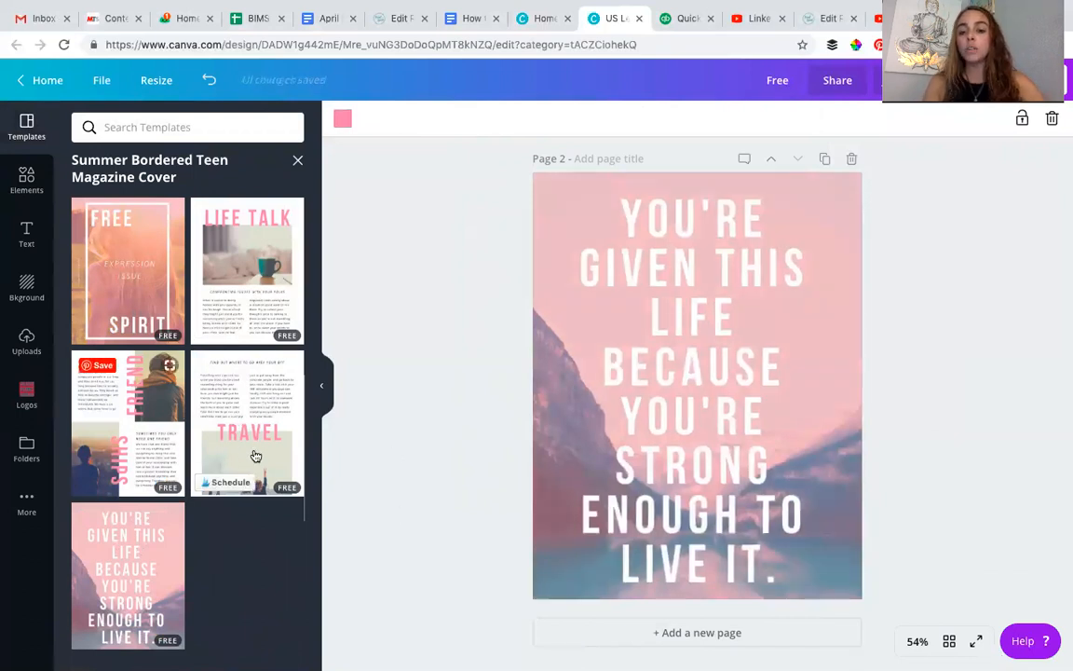
scroll(671, 419, up, 3)
scroll(670, 421, down, 1)
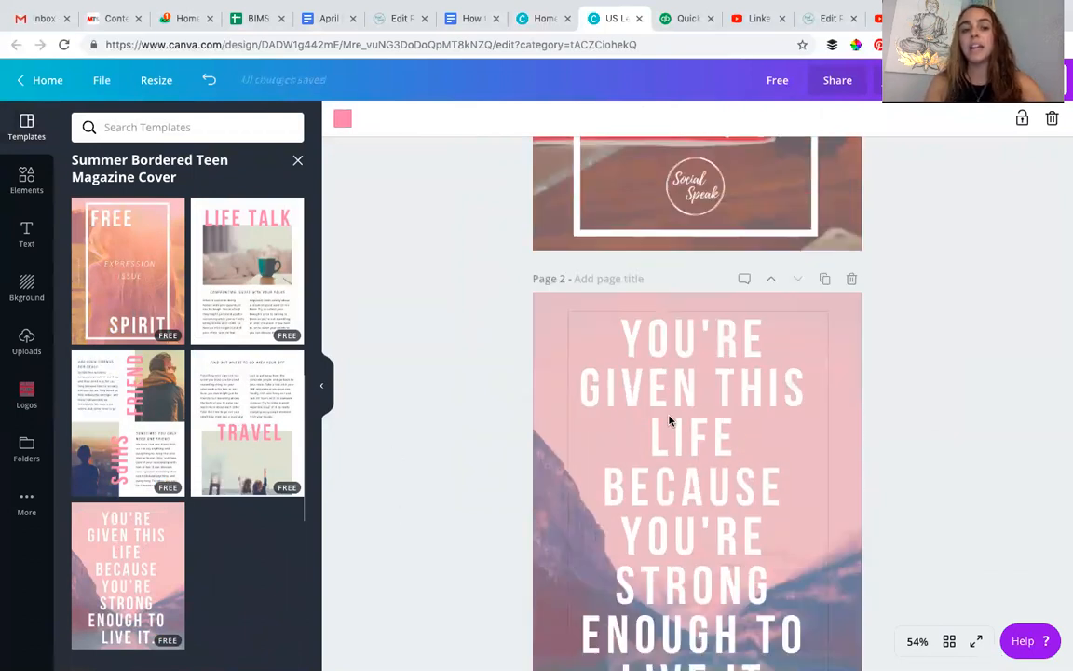
click(261, 410)
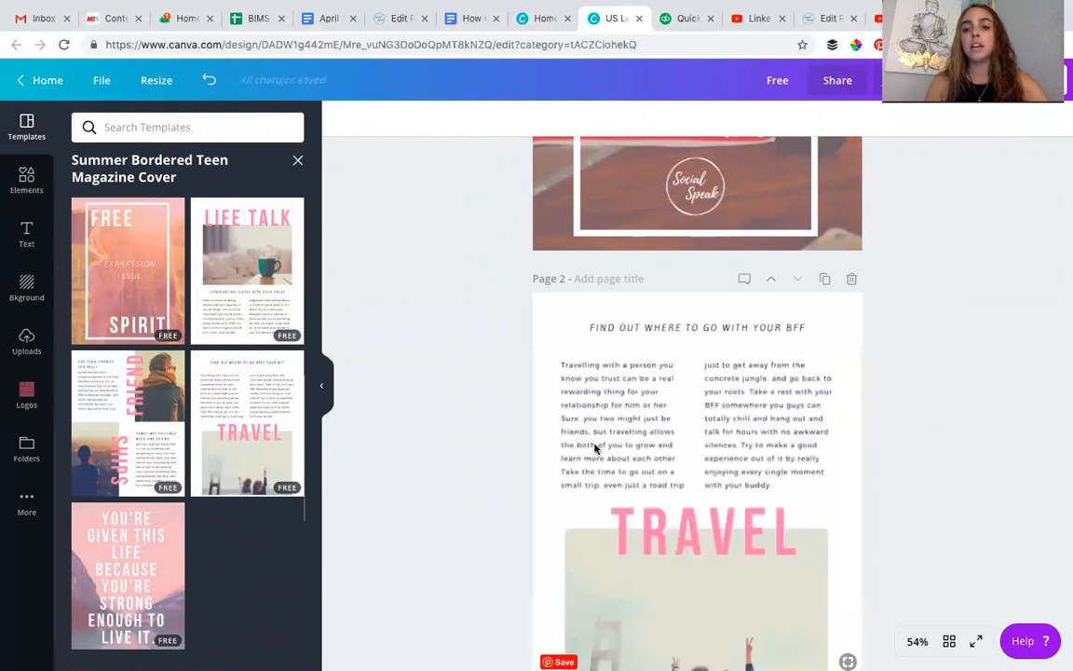
- Add a third page and apply the template's "FRIEND SHIPS" layout to it
scroll(595, 449, down, 2)
click(707, 634)
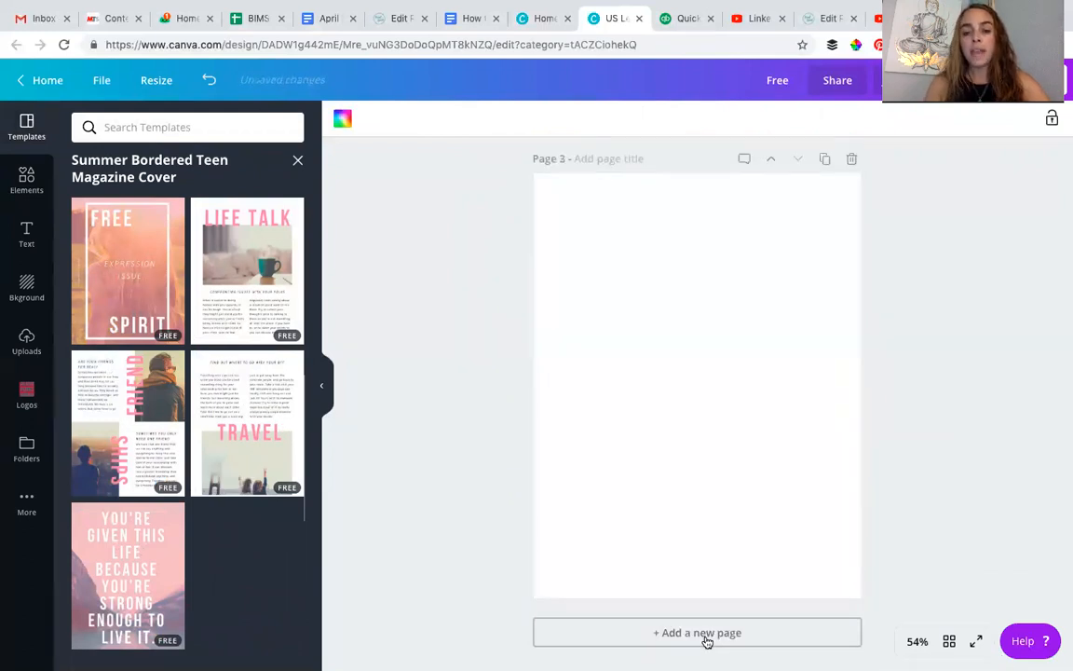
click(163, 432)
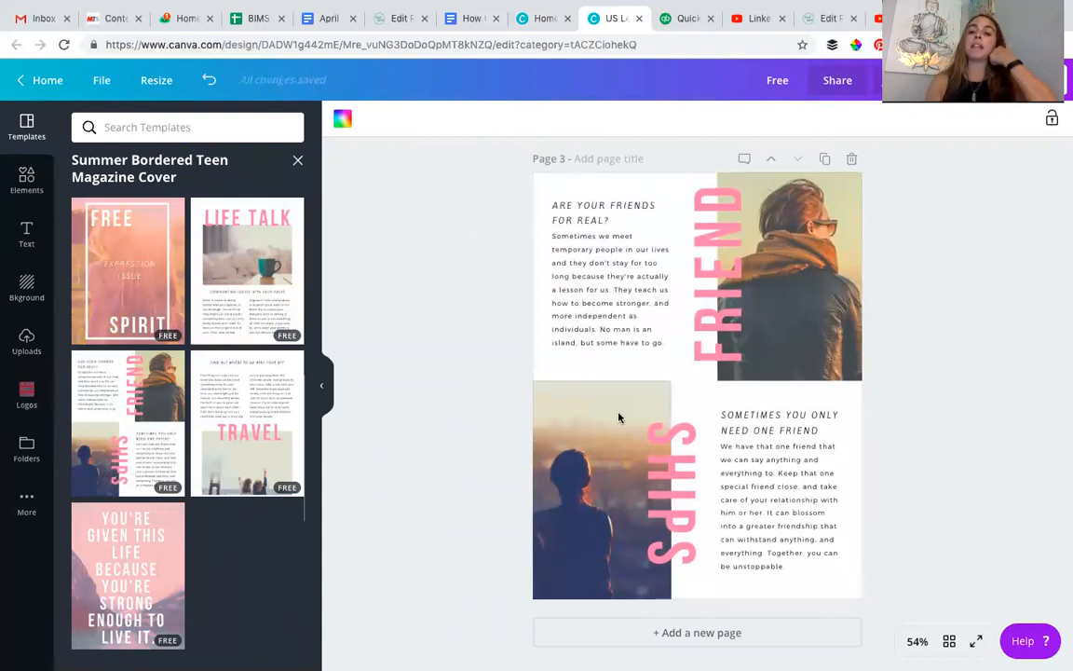
- Enlarge the body paragraph under "ARE YOUR FRIENDS FOR REAL?" to size 15 and reduce its line height to 1.51
click(666, 343)
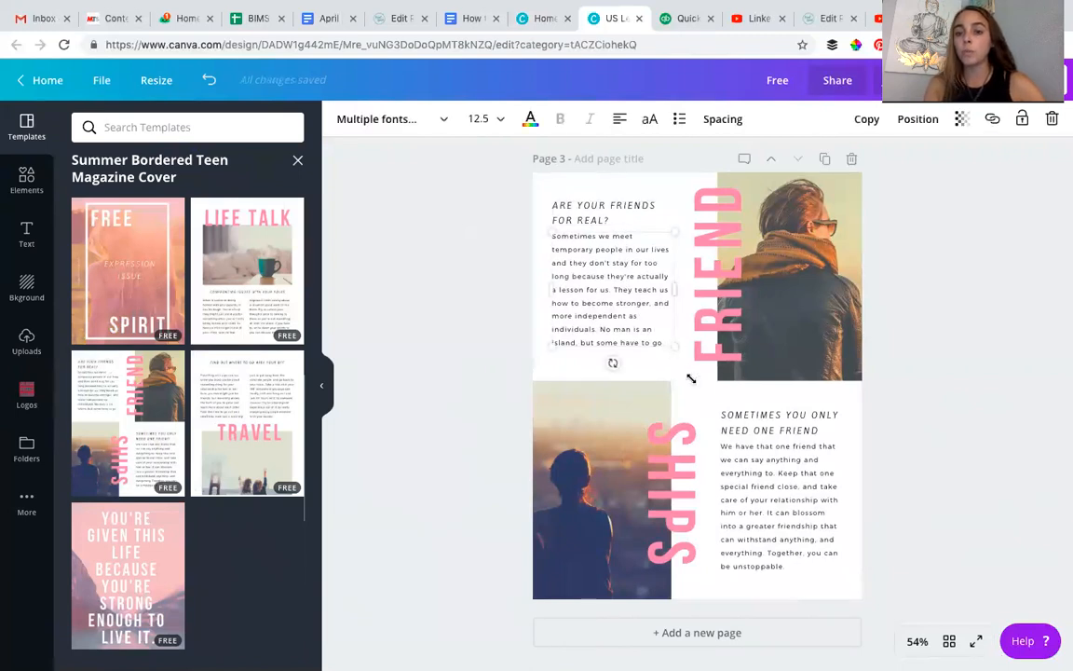
drag(691, 379, 691, 378)
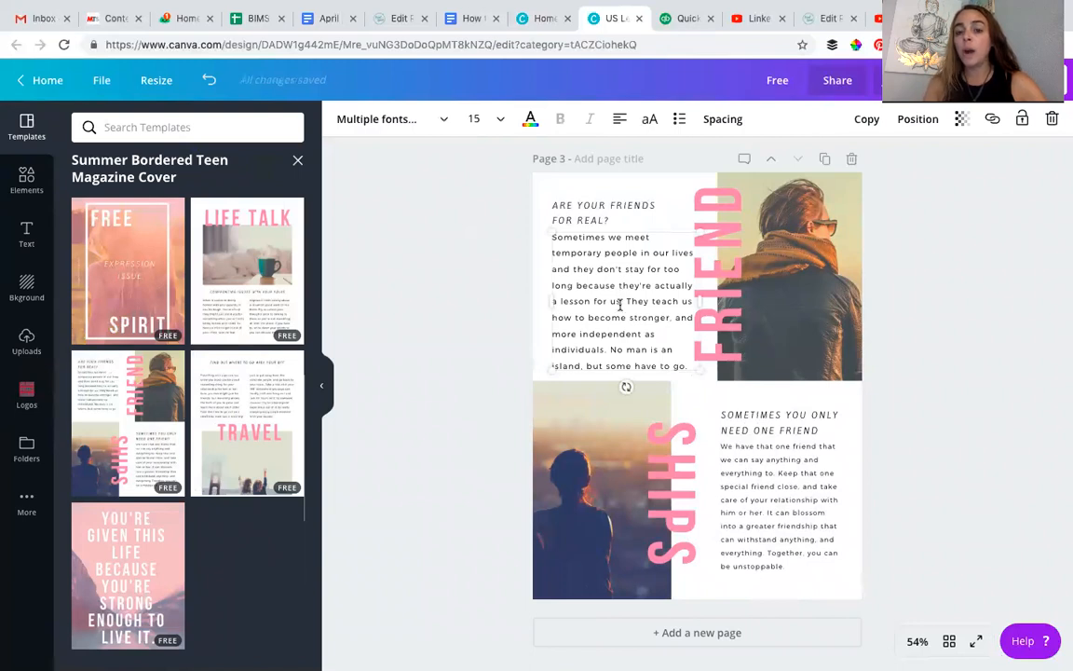
click(733, 118)
drag(869, 196, 846, 199)
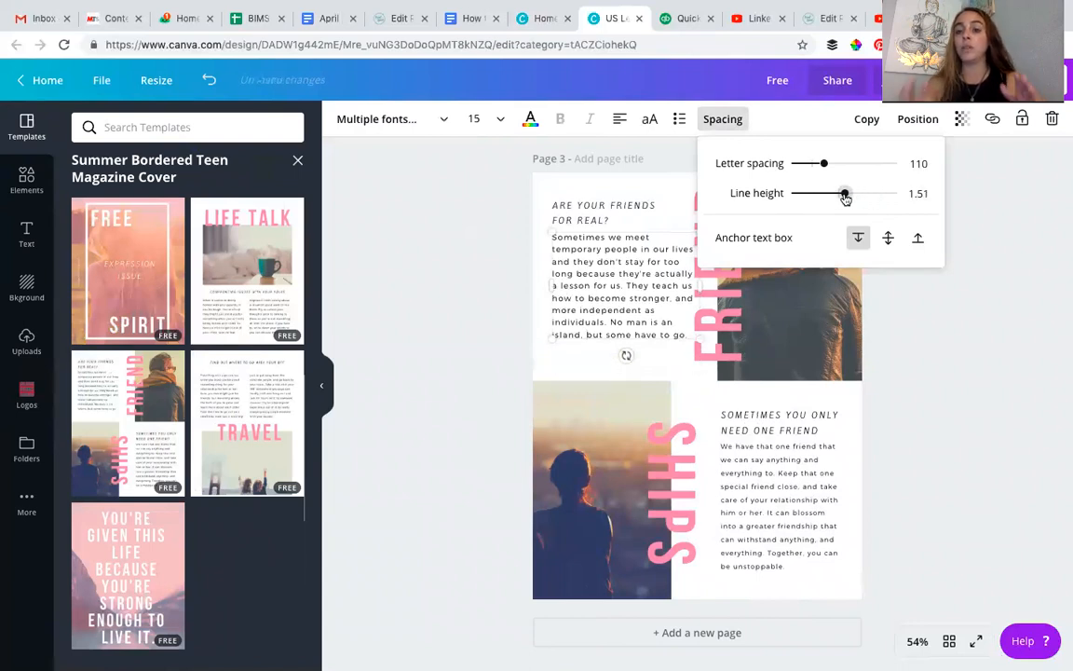